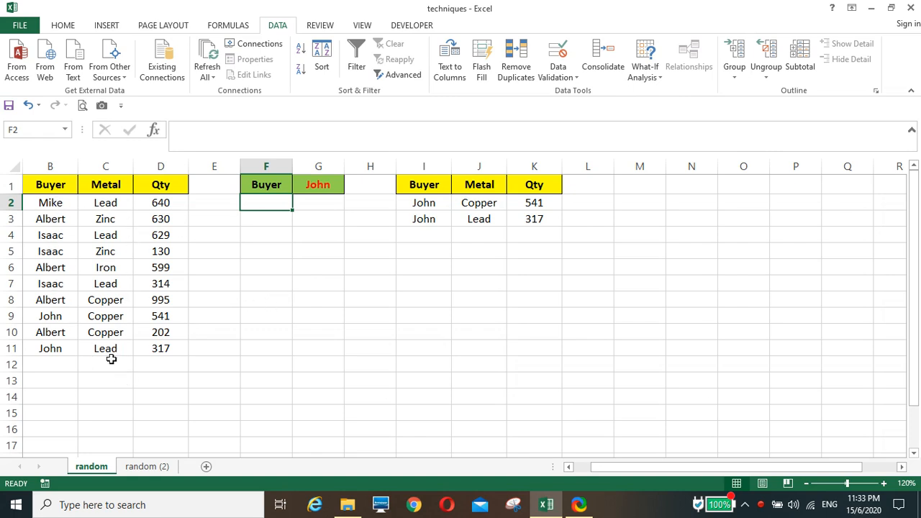
On the random sheet, choose the second, third and fourth buyers in turn from the list in cell G1.
{"action": "left_click", "coordinate": [323, 183]}
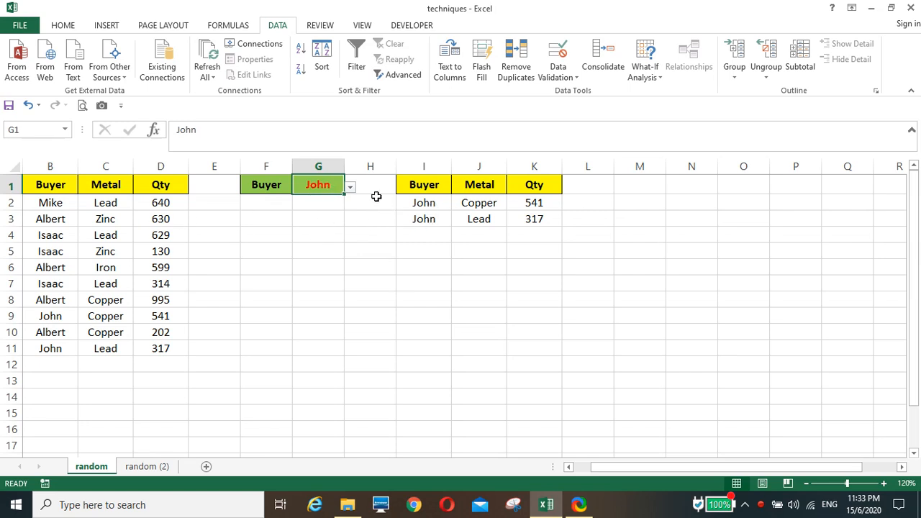
{"action": "left_click", "coordinate": [350, 187]}
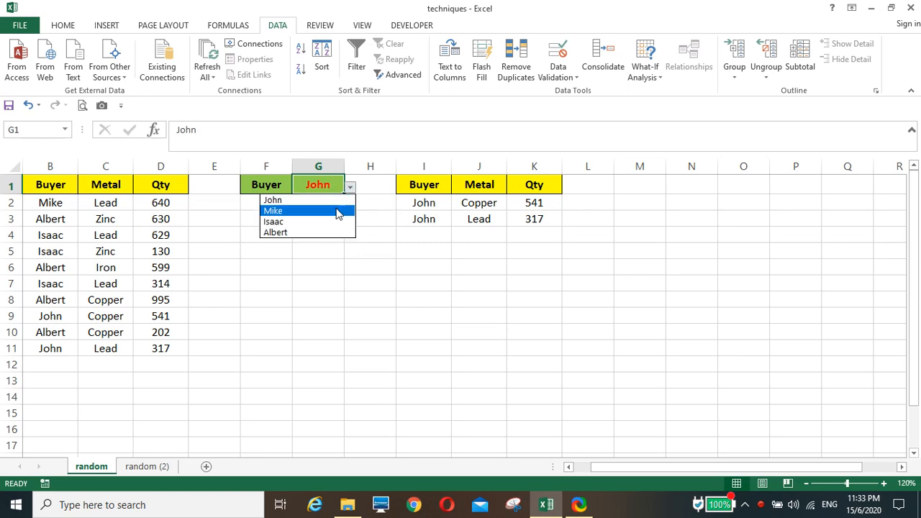
{"action": "left_click", "coordinate": [334, 211]}
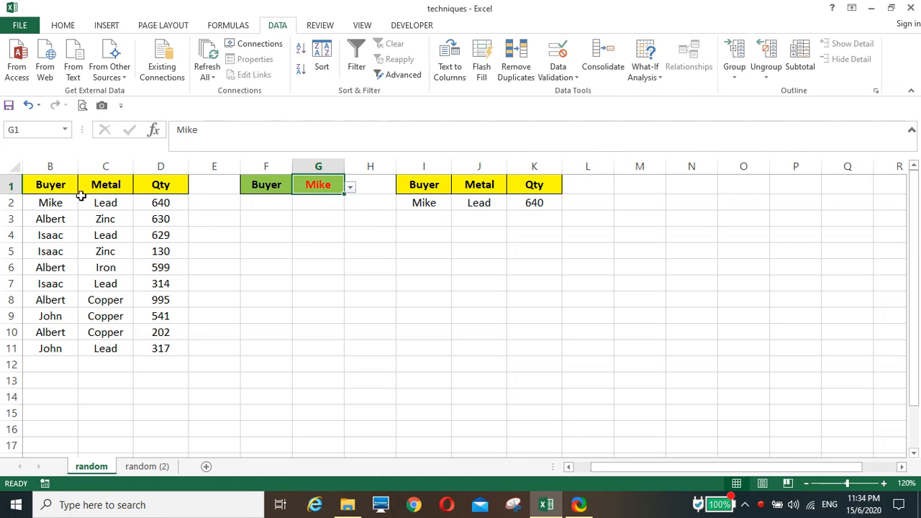
{"action": "left_click", "coordinate": [351, 188]}
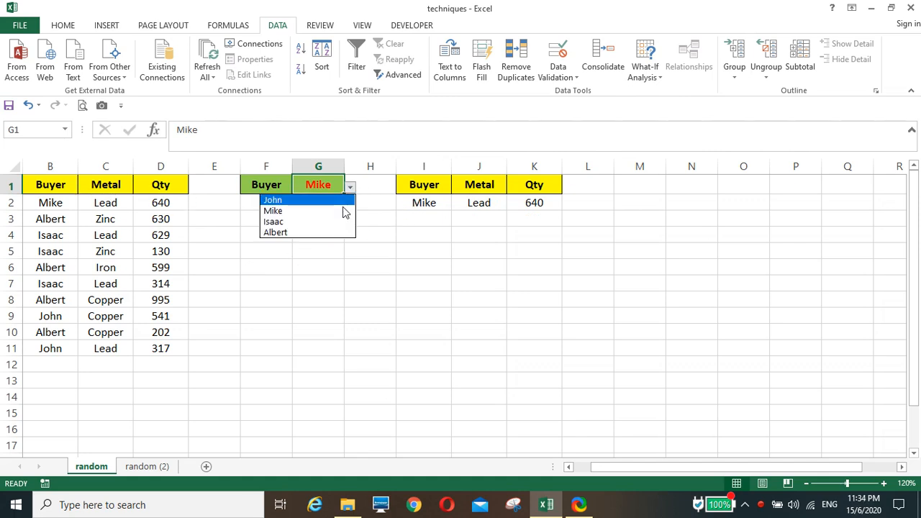
{"action": "left_click", "coordinate": [338, 222]}
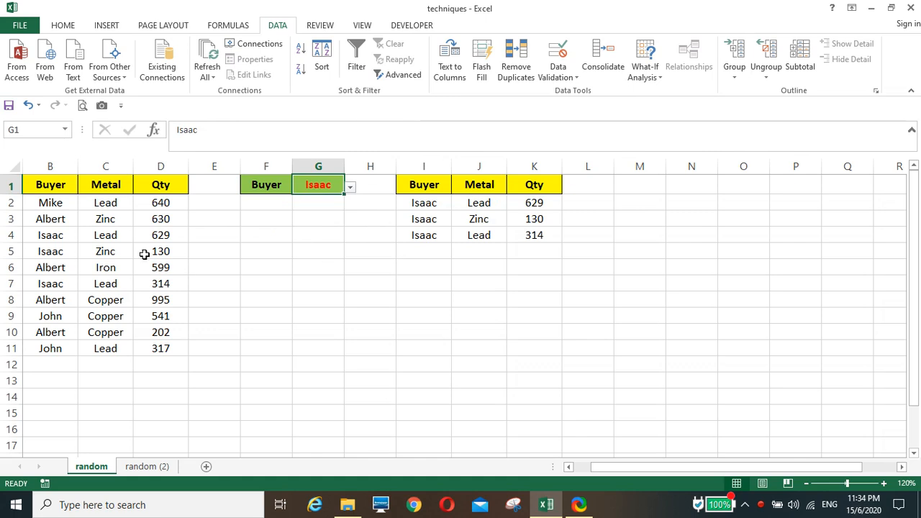
{"action": "left_click", "coordinate": [350, 188]}
{"action": "left_click", "coordinate": [328, 233]}
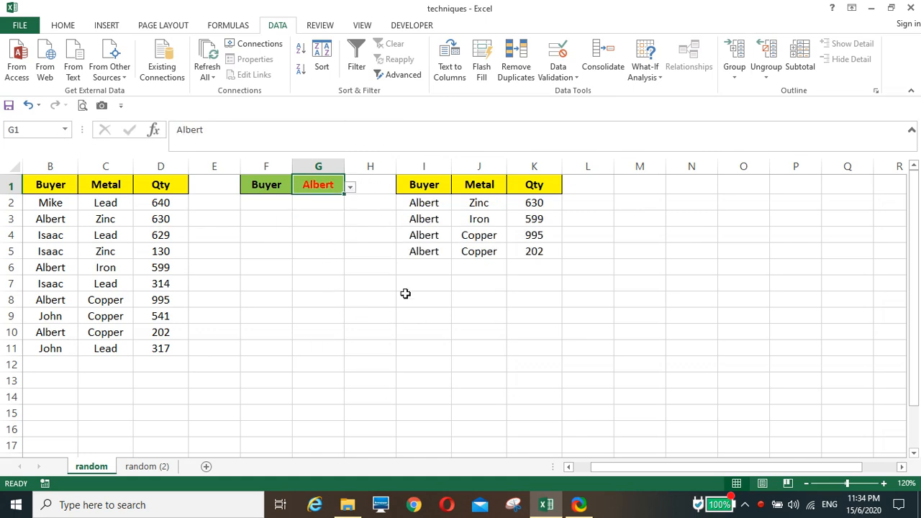
{"action": "left_click", "coordinate": [297, 250]}
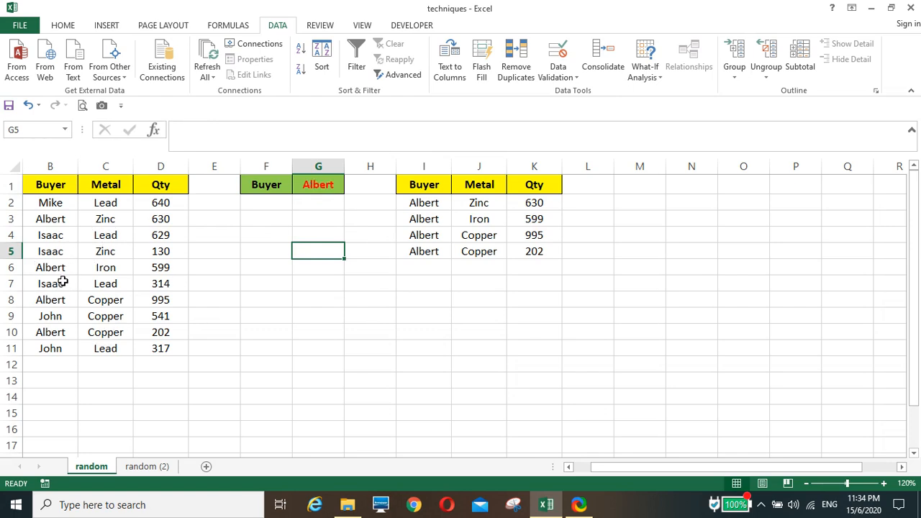
{"action": "left_click", "coordinate": [354, 332]}
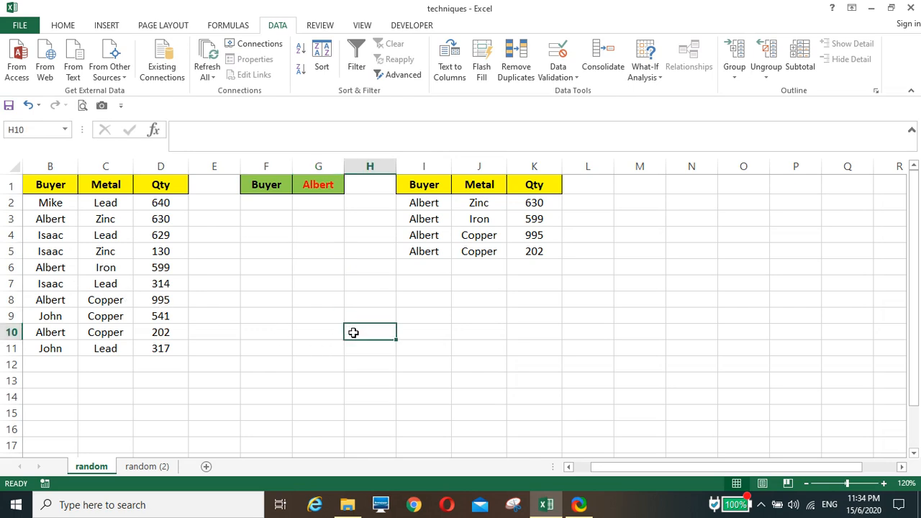
Open the random (2) sheet and check the data validation list settings of cell G1.
{"action": "left_click", "coordinate": [148, 467]}
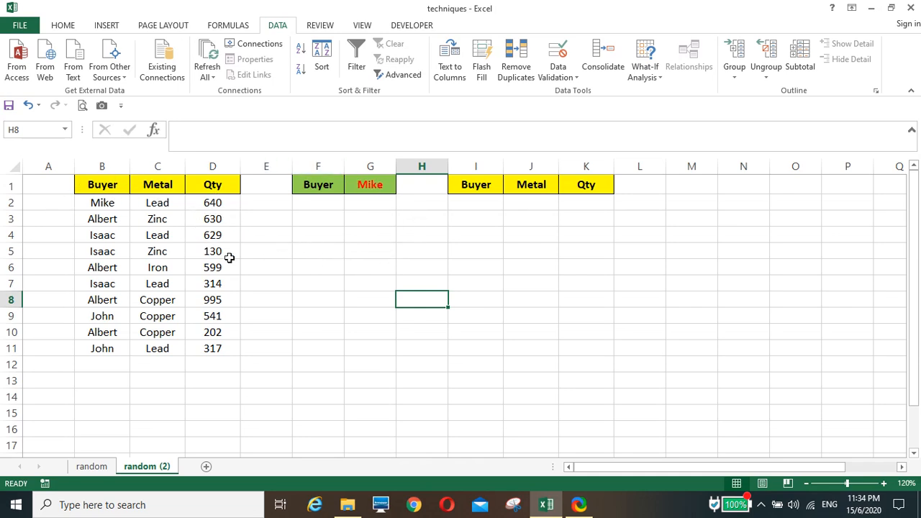
{"action": "left_click", "coordinate": [371, 179]}
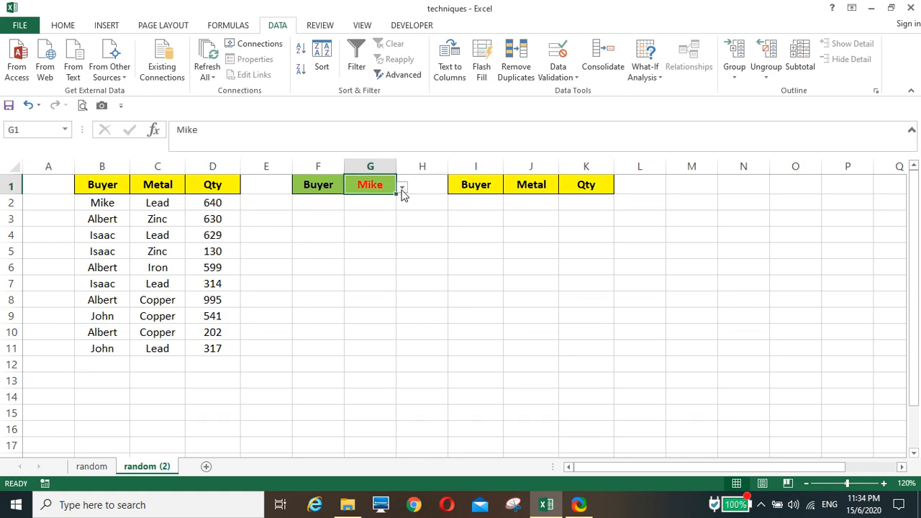
{"action": "left_click", "coordinate": [559, 58]}
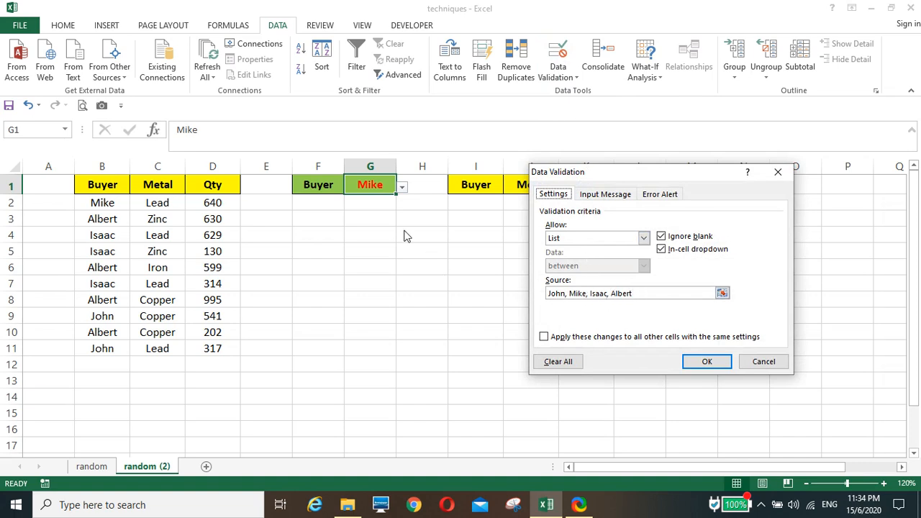
{"action": "left_click", "coordinate": [702, 364]}
{"action": "left_click", "coordinate": [385, 295]}
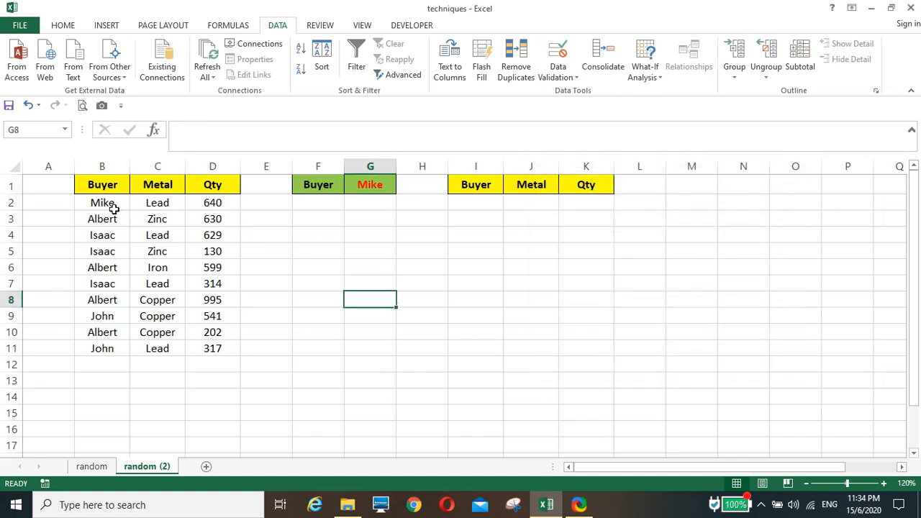
Write the formula =COUNTIF(B2:B2,B2) in cell A2, beside the first buyer.
{"action": "left_click", "coordinate": [47, 205]}
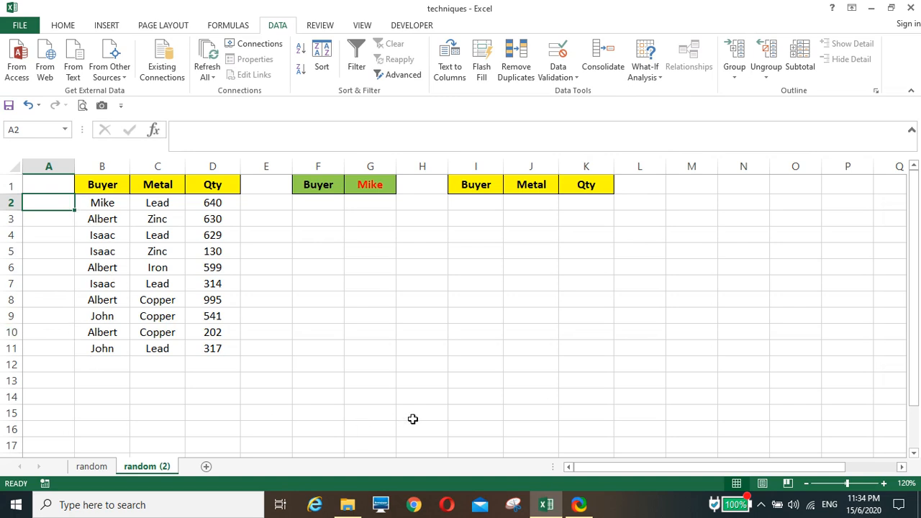
{"action": "type", "text": "="}
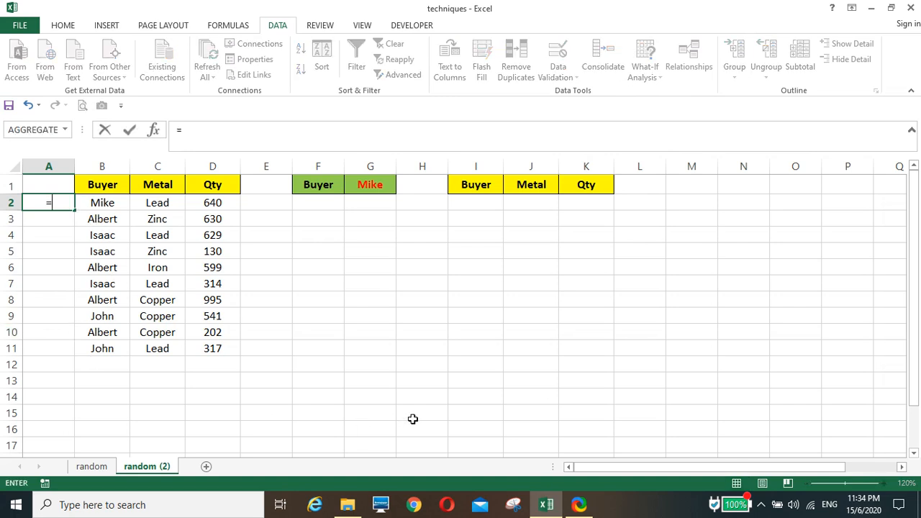
{"action": "type", "text": "count"}
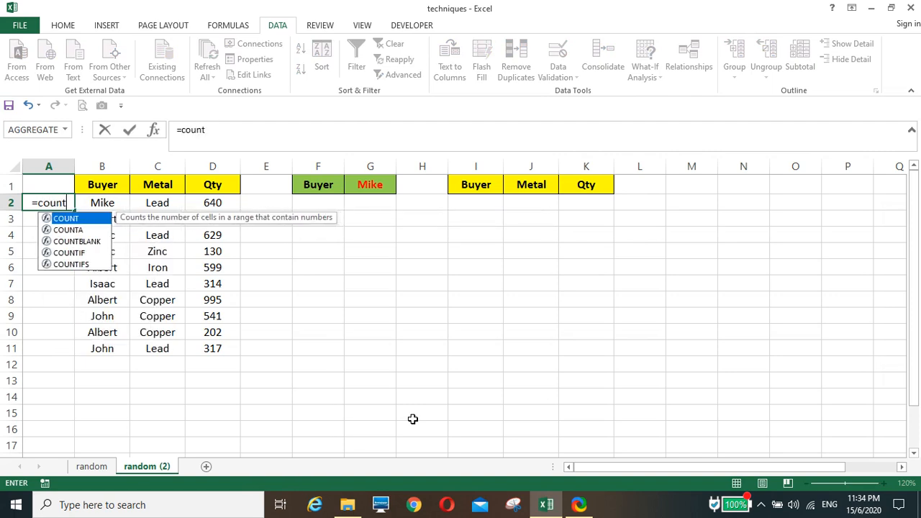
{"action": "type", "text": "if("}
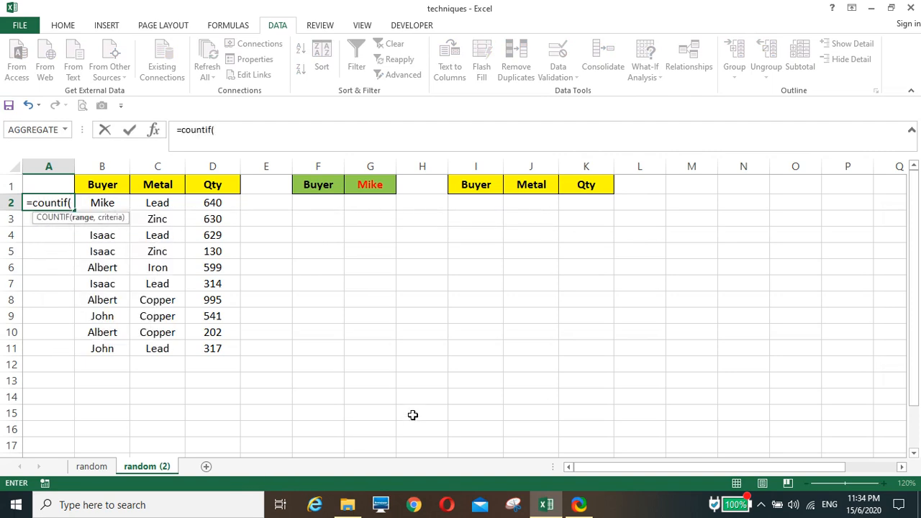
{"action": "left_click", "coordinate": [101, 203]}
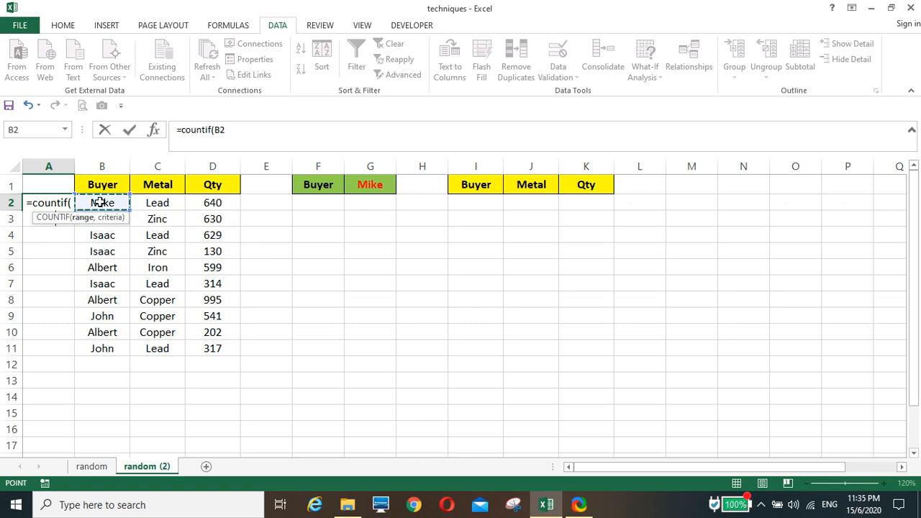
{"action": "key", "text": "F8"}
{"action": "type", "text": ","}
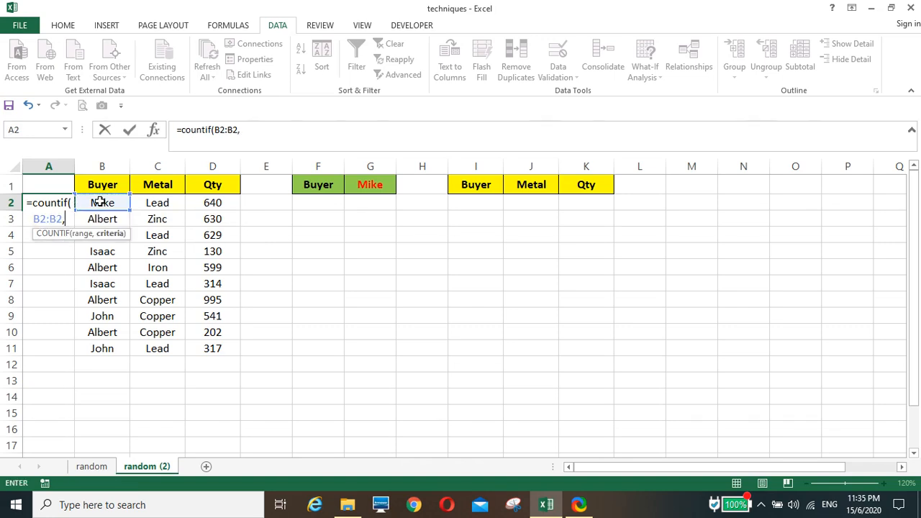
{"action": "left_click", "coordinate": [102, 203]}
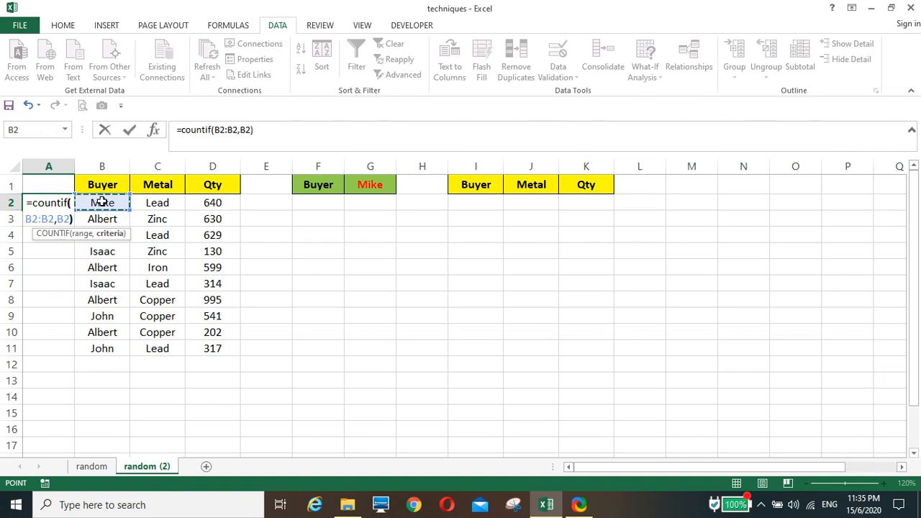
{"action": "type", "text": ")"}
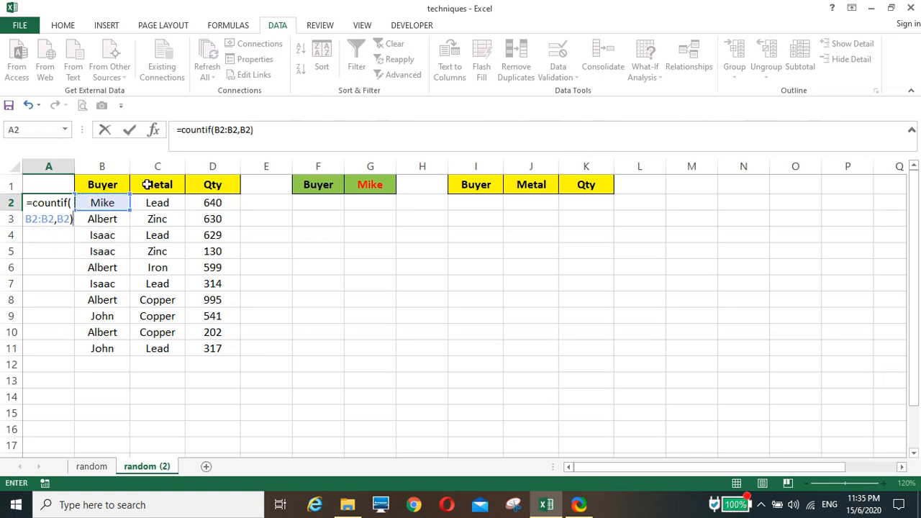
Make the start of the COUNTIF range absolute as $B$2 and commit the formula in A2.
{"action": "left_click", "coordinate": [220, 132]}
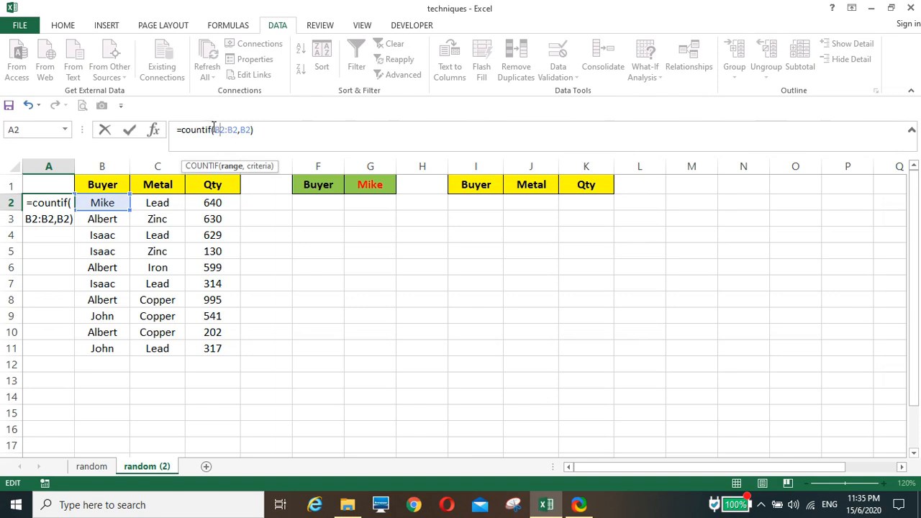
{"action": "key", "text": "F4"}
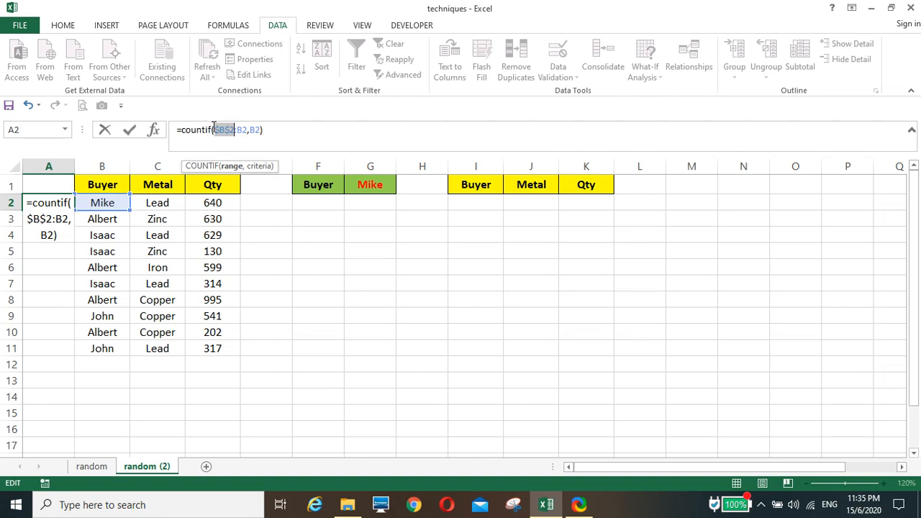
{"action": "key", "text": "Return"}
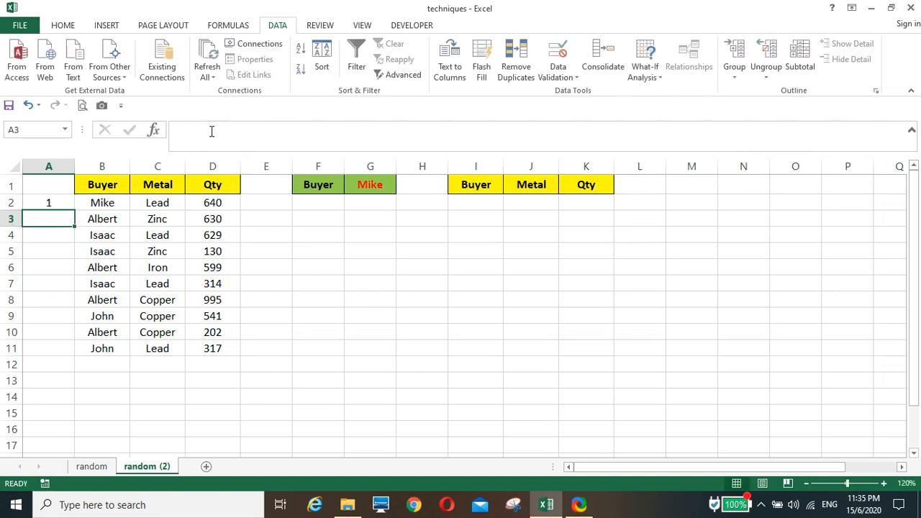
Fill the COUNTIF formula from A2 down to A11, alongside all buyer rows.
{"action": "left_click", "coordinate": [54, 201]}
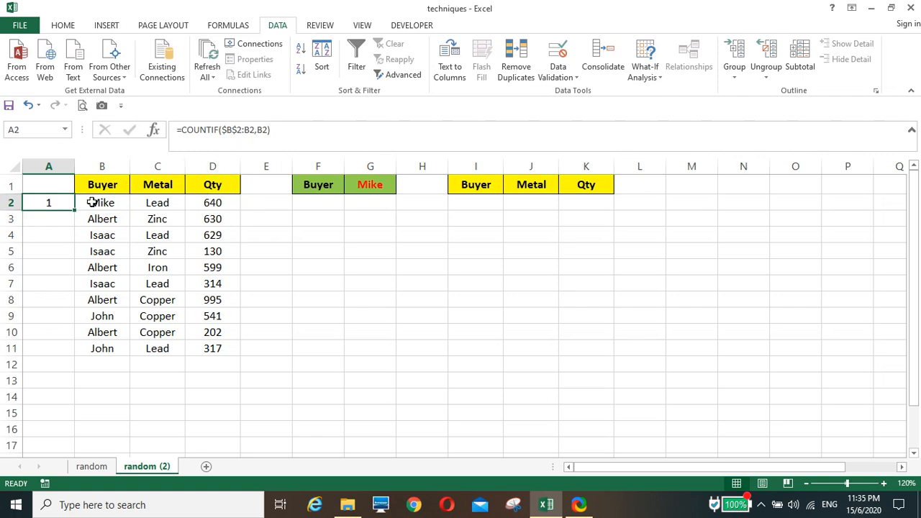
{"action": "left_click_drag", "start_coordinate": [75, 213], "coordinate": [71, 354]}
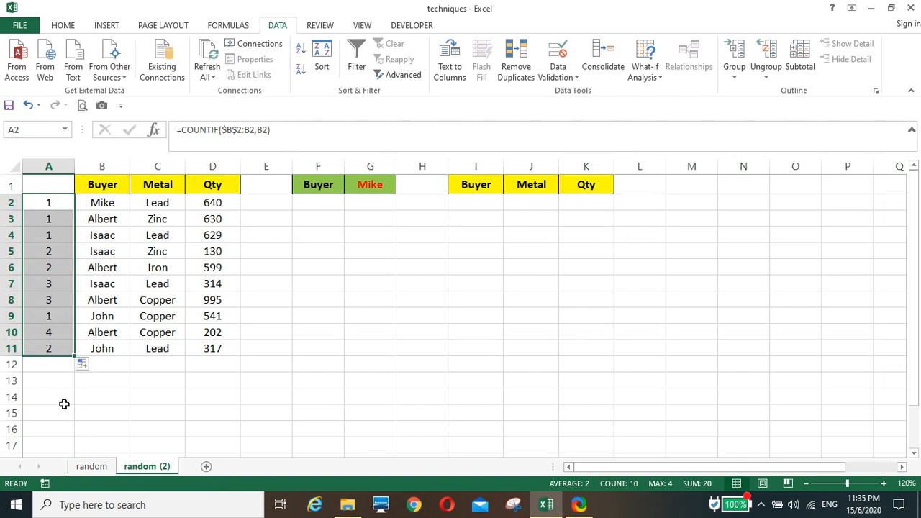
{"action": "left_click", "coordinate": [64, 405]}
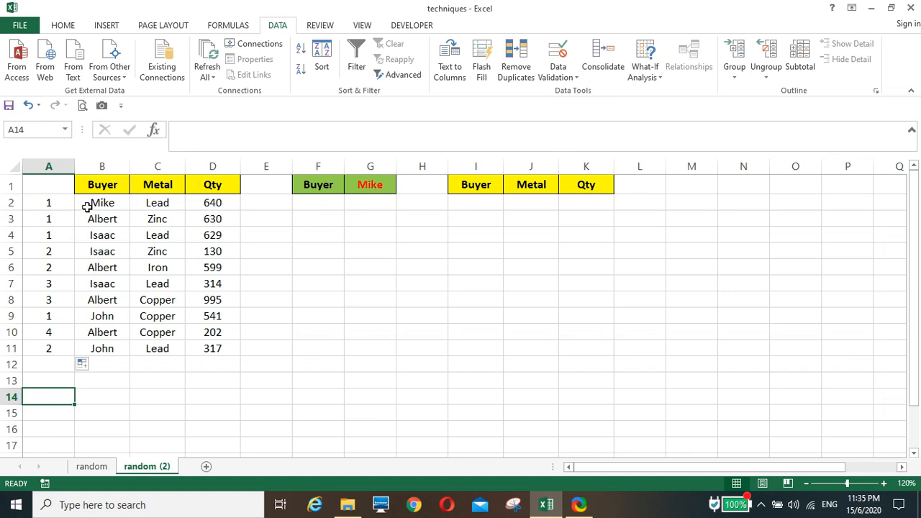
Append &B2 to the COUNTIF formula in A2 and refill it down through A11.
{"action": "left_click", "coordinate": [48, 203]}
{"action": "left_click", "coordinate": [292, 135]}
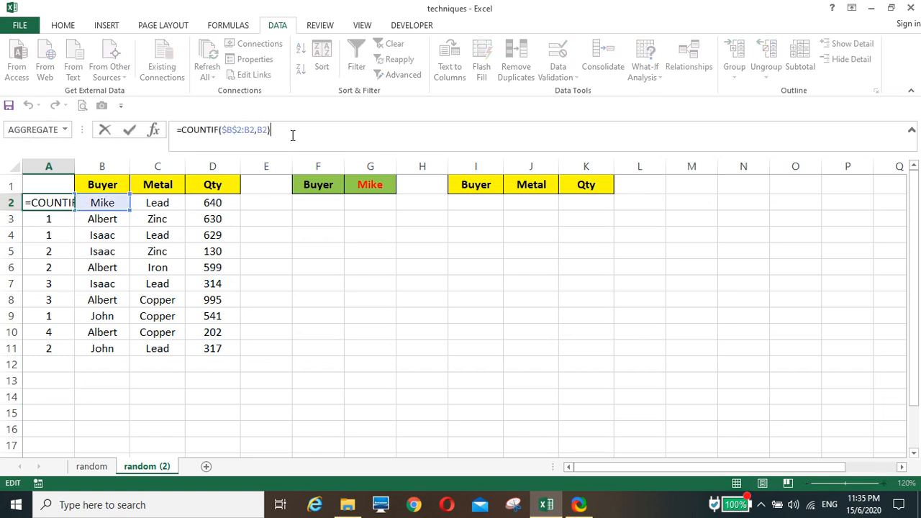
{"action": "type", "text": "&"}
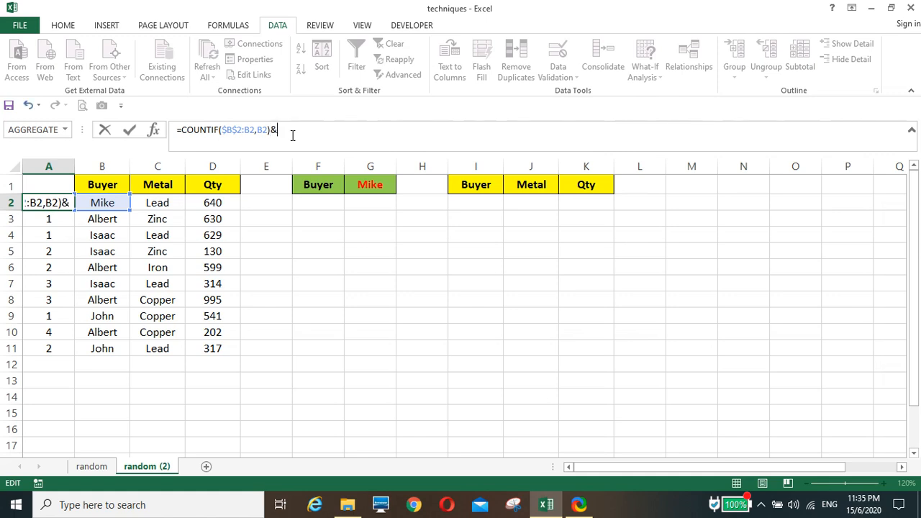
{"action": "left_click", "coordinate": [104, 202]}
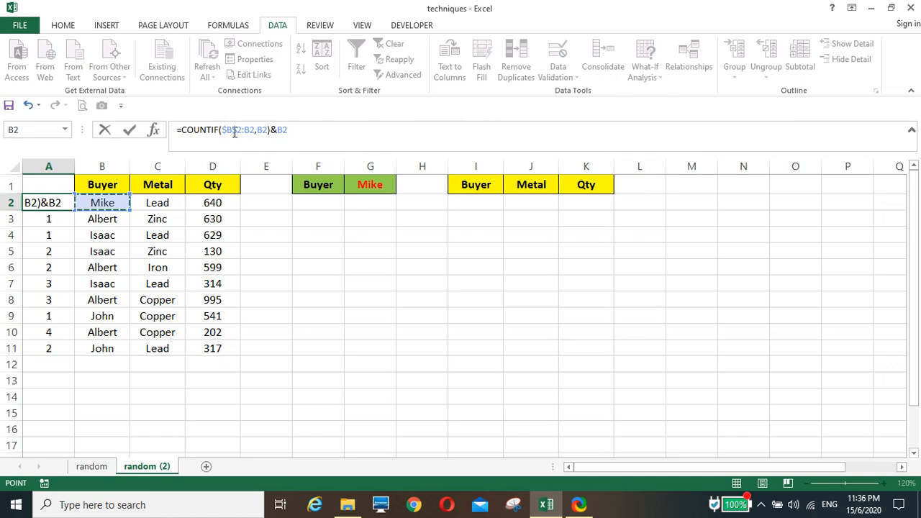
{"action": "key", "text": "ctrl+Return"}
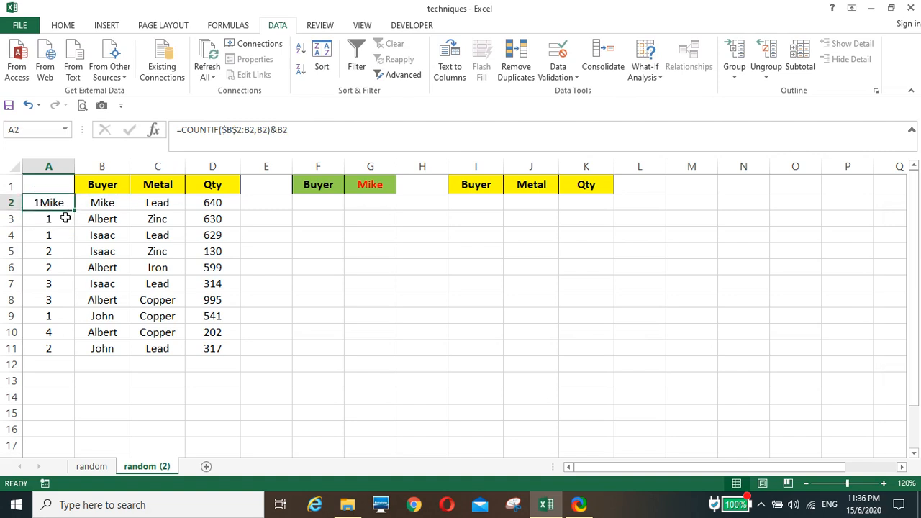
{"action": "double_click", "coordinate": [73, 213]}
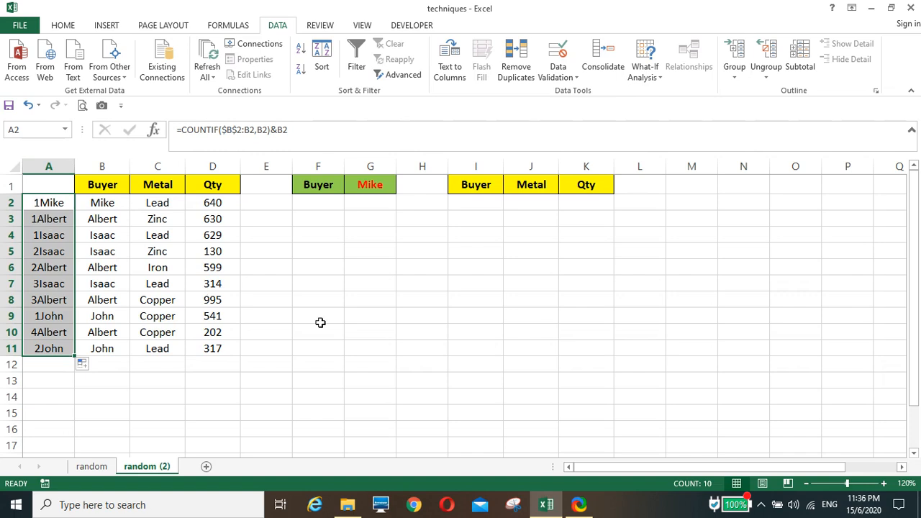
Start a VLOOKUP formula in I2, under the results table's Buyer header, with ROW(H1) opening the lookup value.
{"action": "left_click", "coordinate": [472, 205]}
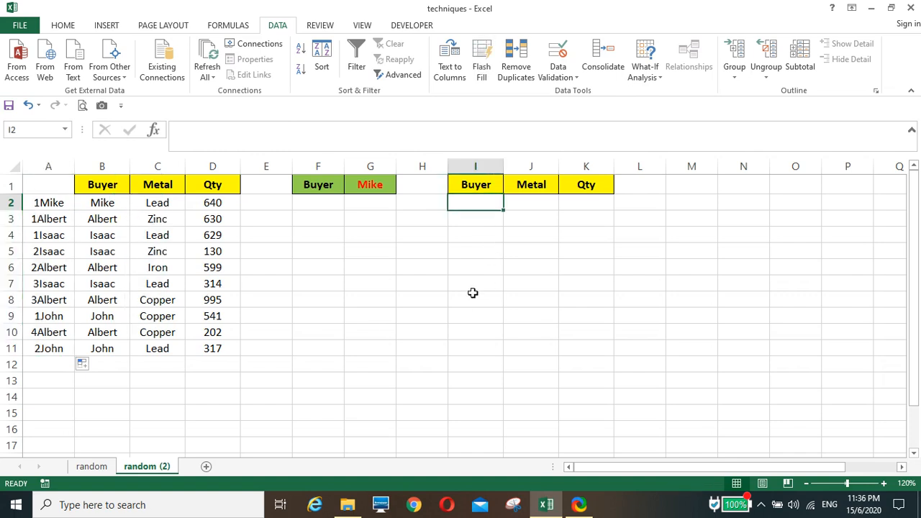
{"action": "type", "text": "=vloo"}
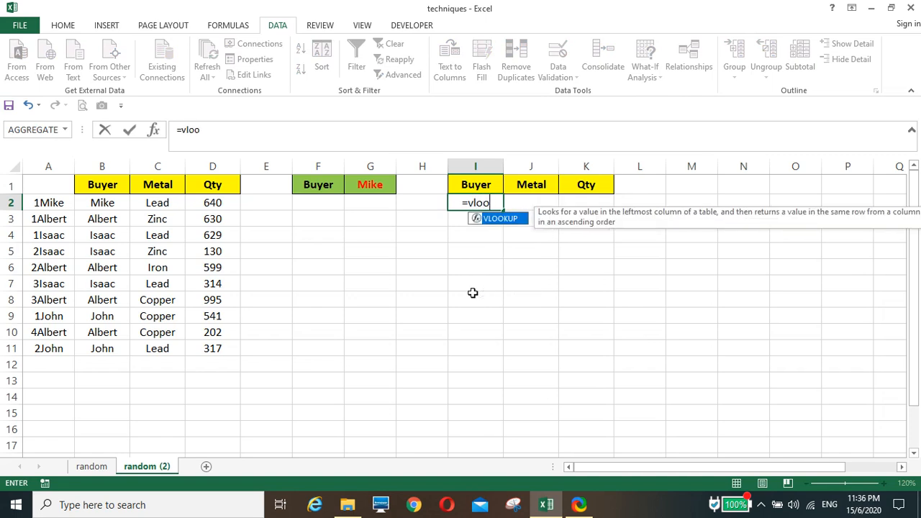
{"action": "type", "text": "kup"}
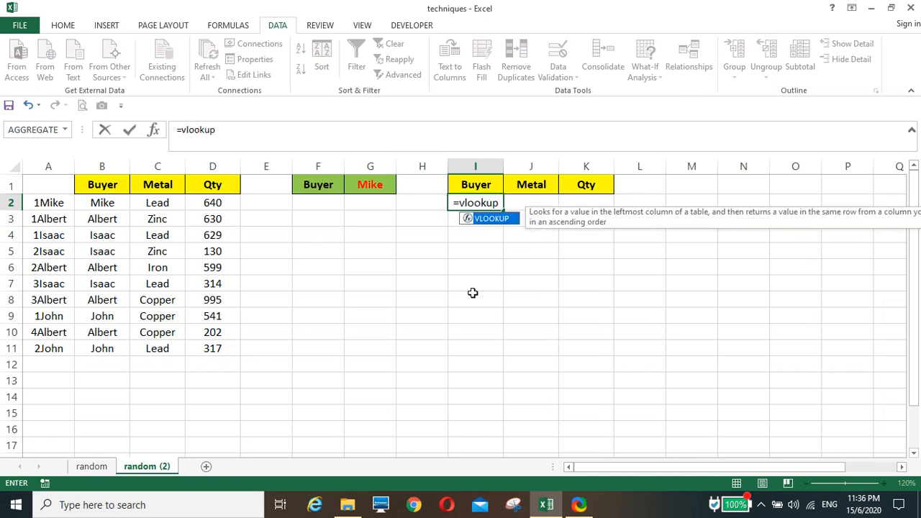
{"action": "type", "text": "("}
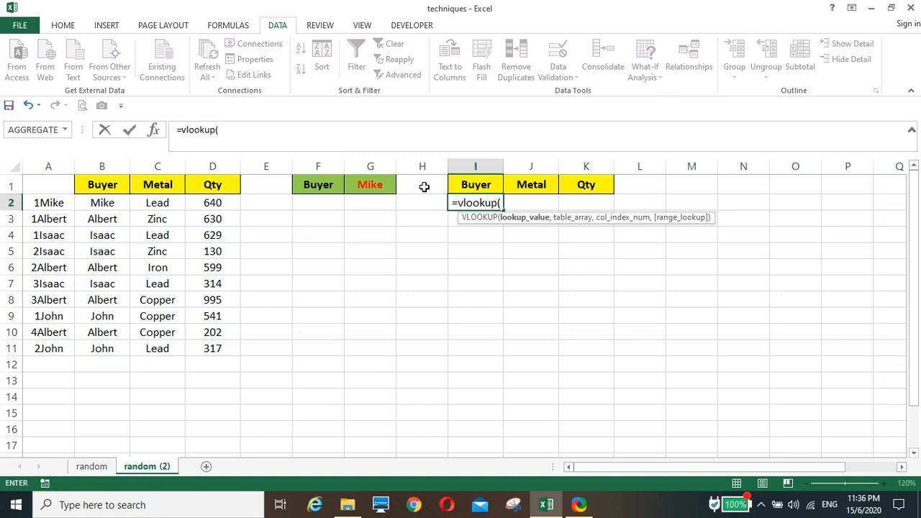
{"action": "type", "text": "r"}
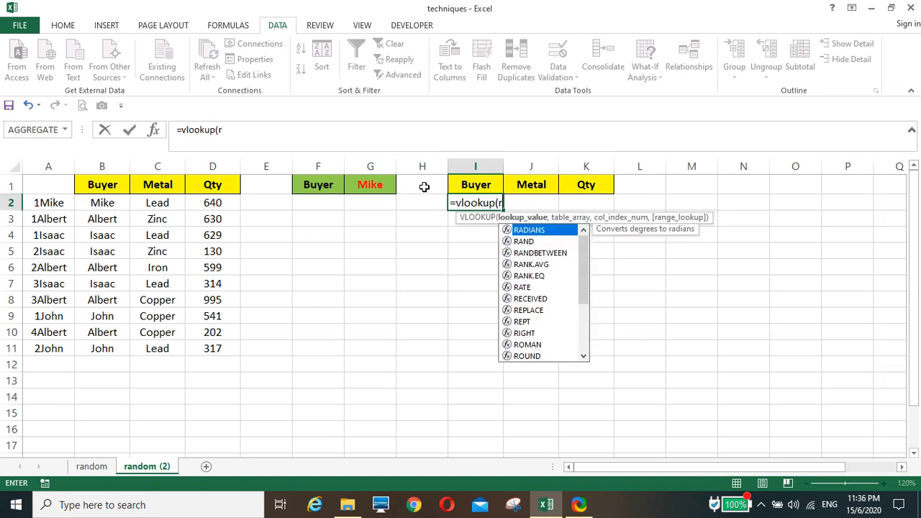
{"action": "type", "text": "ow("}
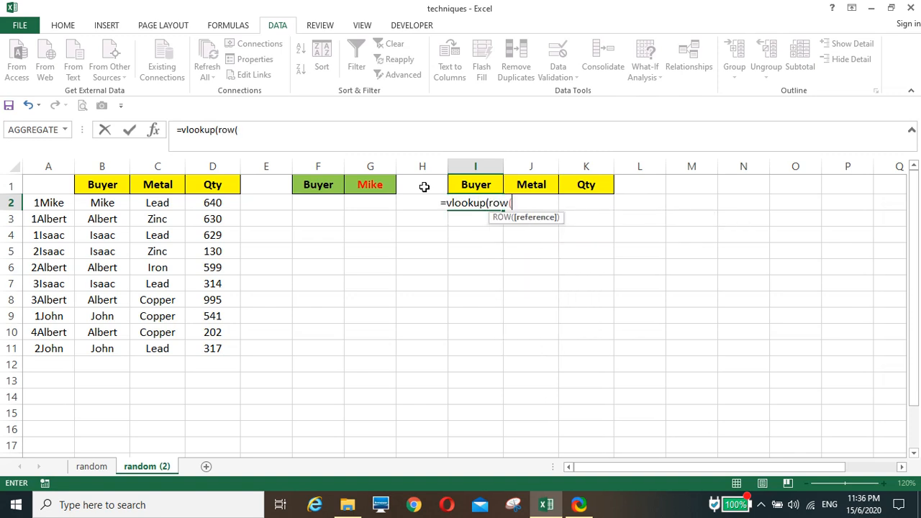
{"action": "left_click", "coordinate": [424, 185]}
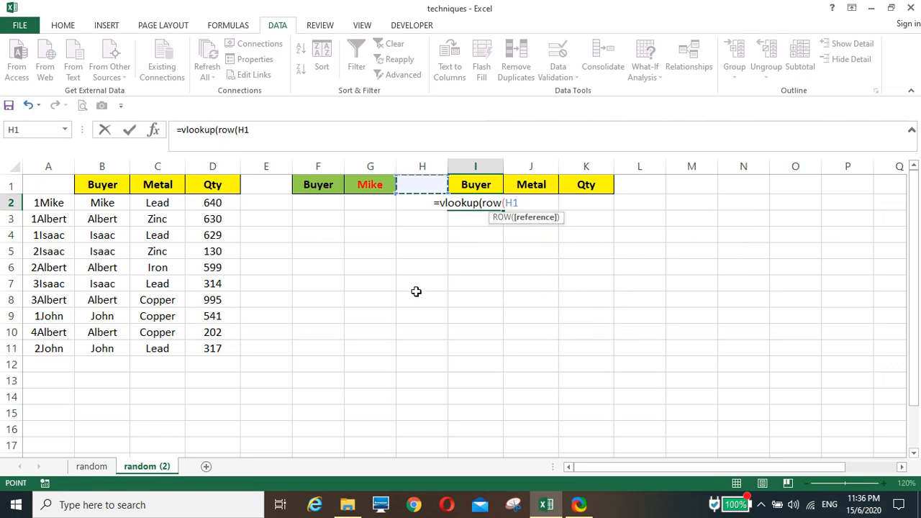
{"action": "type", "text": ")"}
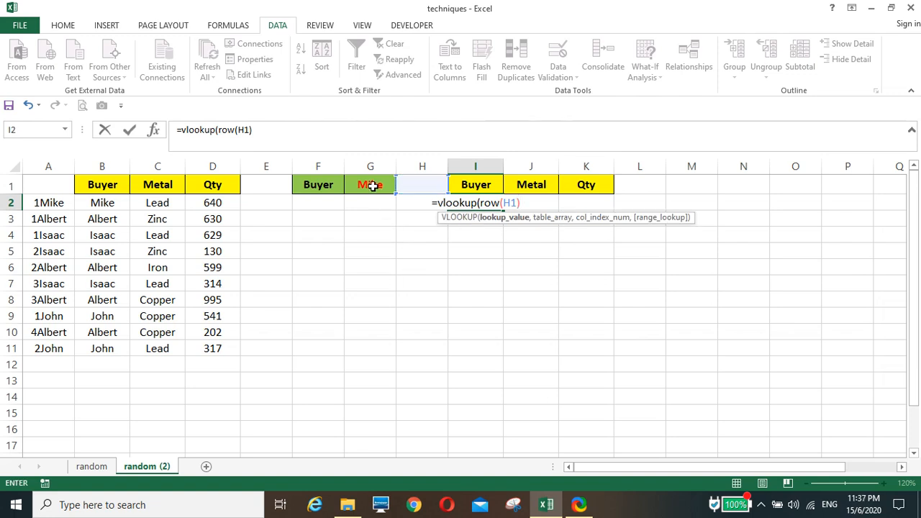
Complete the lookup value in the I2 formula by joining ROW(H1) with the absolute reference $G$1 using &.
{"action": "left_click", "coordinate": [272, 132]}
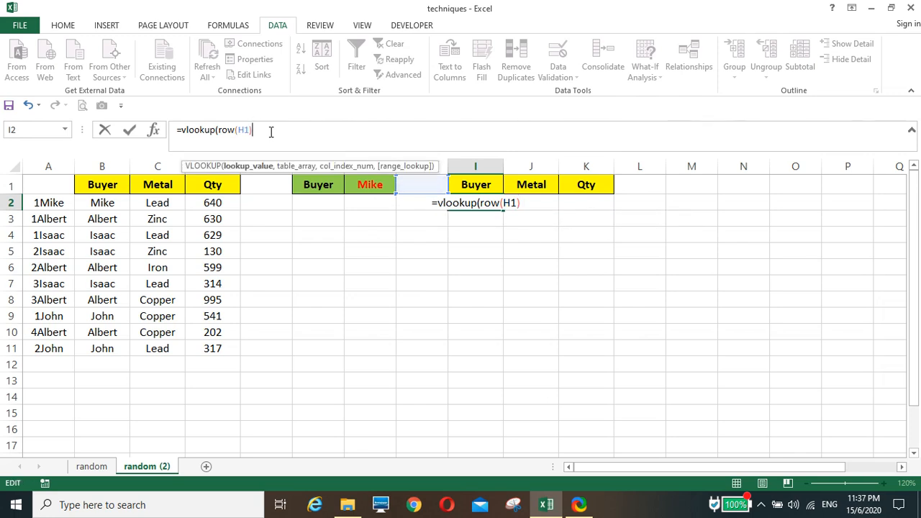
{"action": "type", "text": "&"}
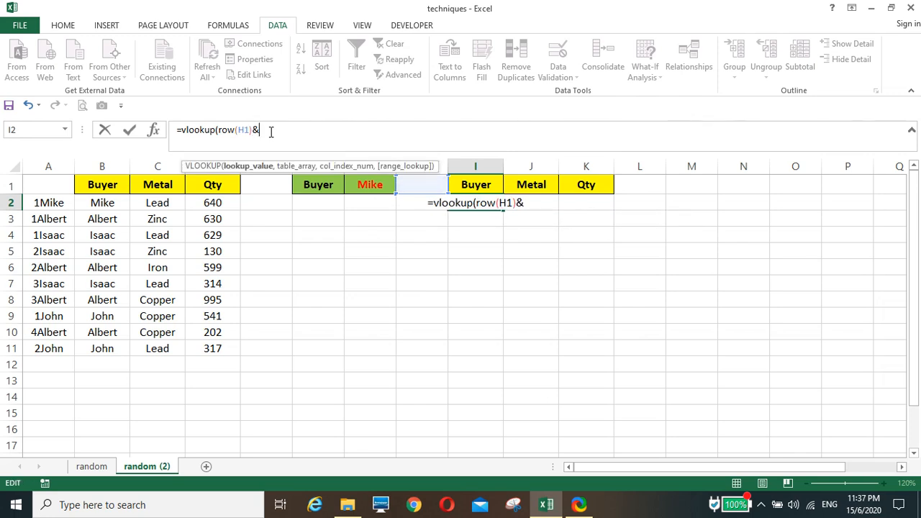
{"action": "left_click", "coordinate": [374, 185]}
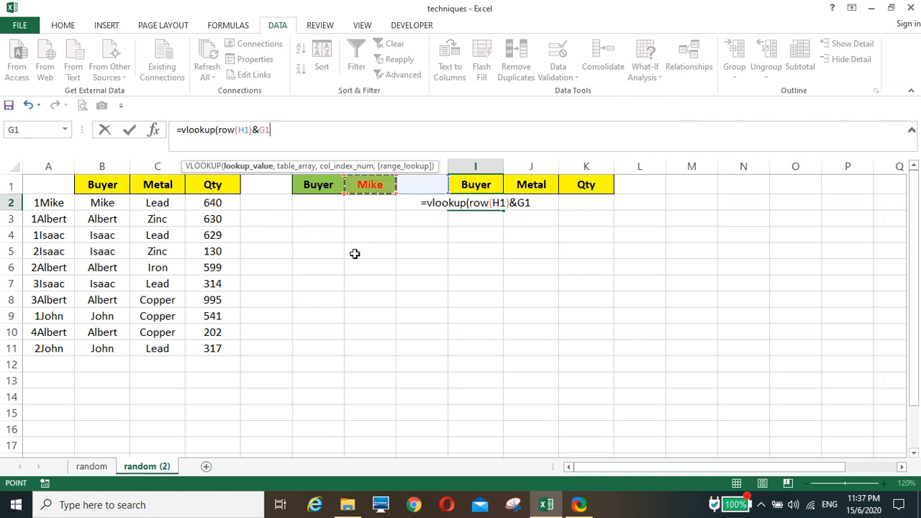
{"action": "key", "text": "F4"}
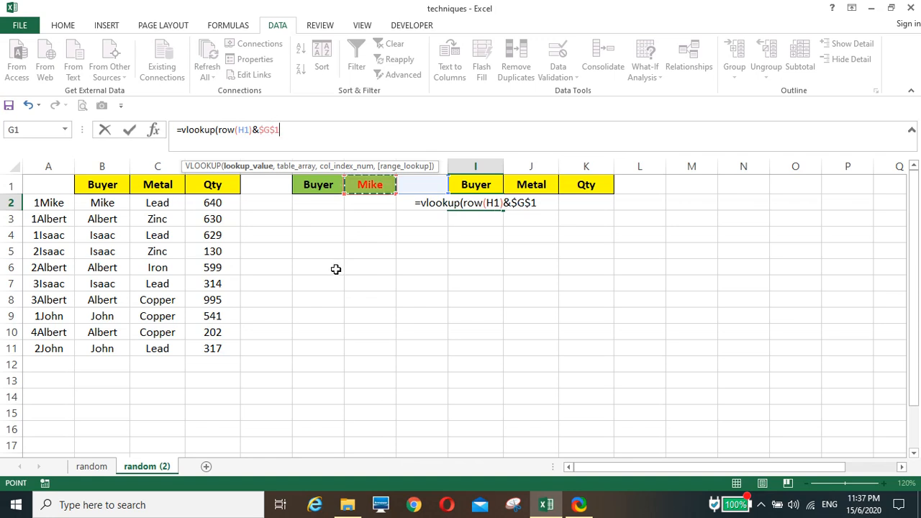
{"action": "type", "text": ","}
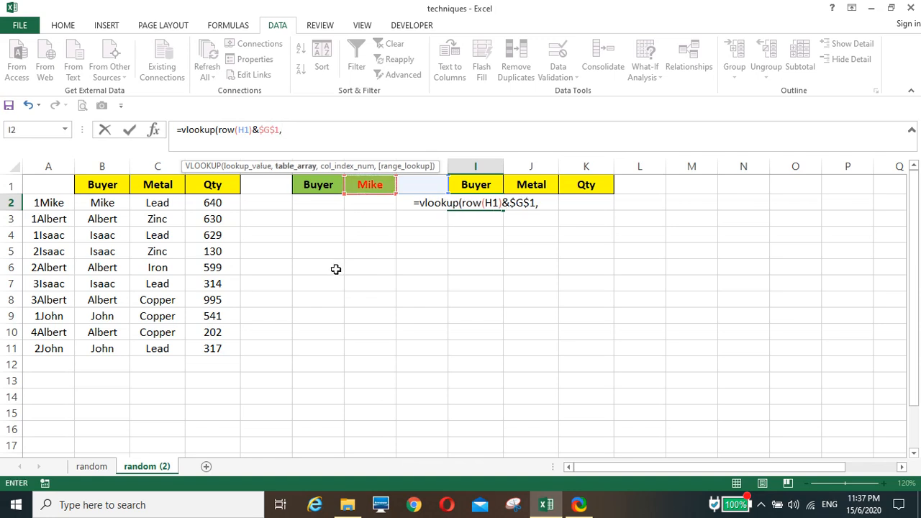
Finish the I2 VLOOKUP with table array $A$2:$D$11, column index 2 and range lookup 0, and fill it down to I11.
{"action": "left_click_drag", "start_coordinate": [47, 203], "coordinate": [212, 349]}
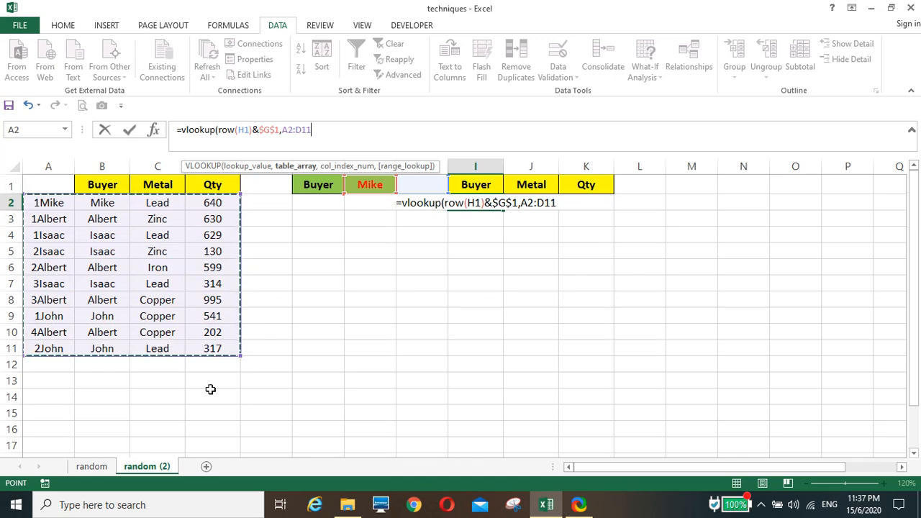
{"action": "key", "text": "F4"}
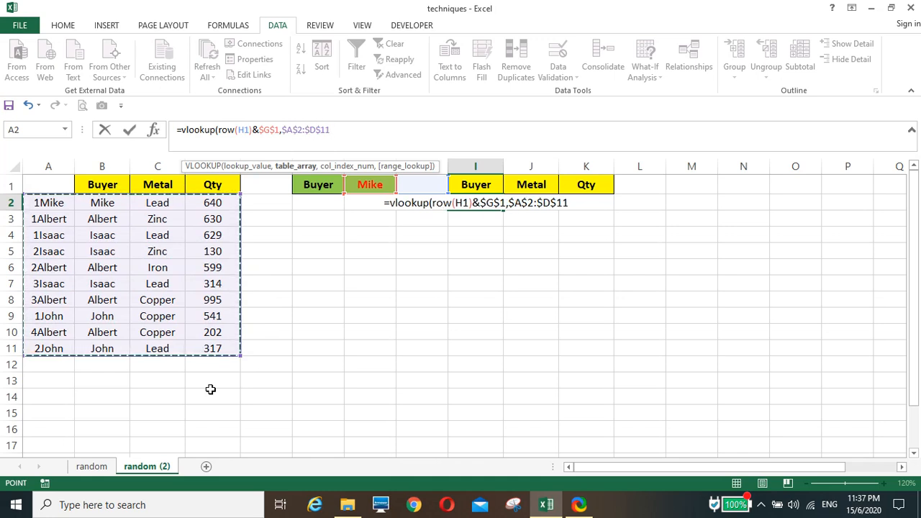
{"action": "type", "text": ","}
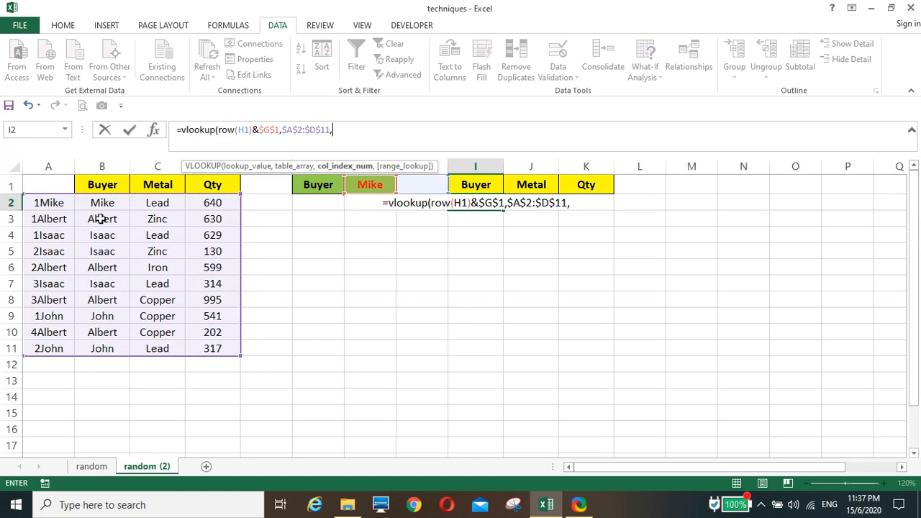
{"action": "type", "text": "2"}
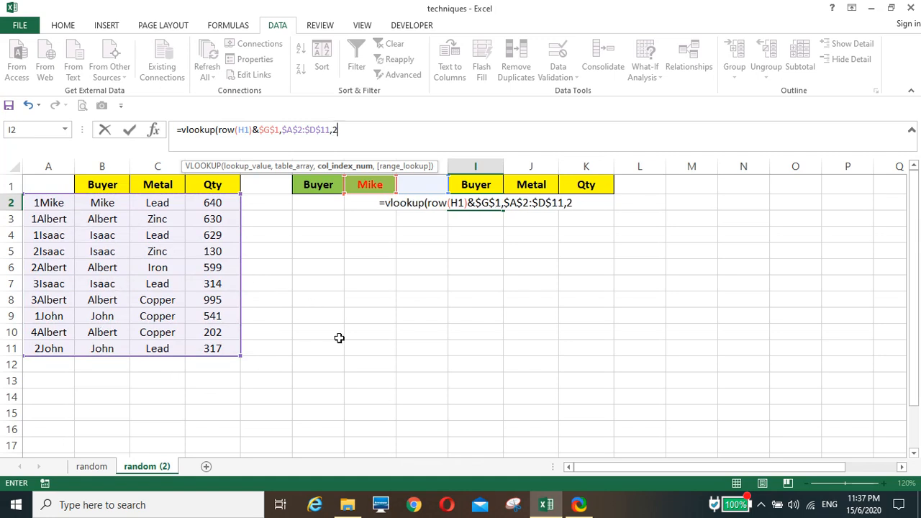
{"action": "type", "text": ",0"}
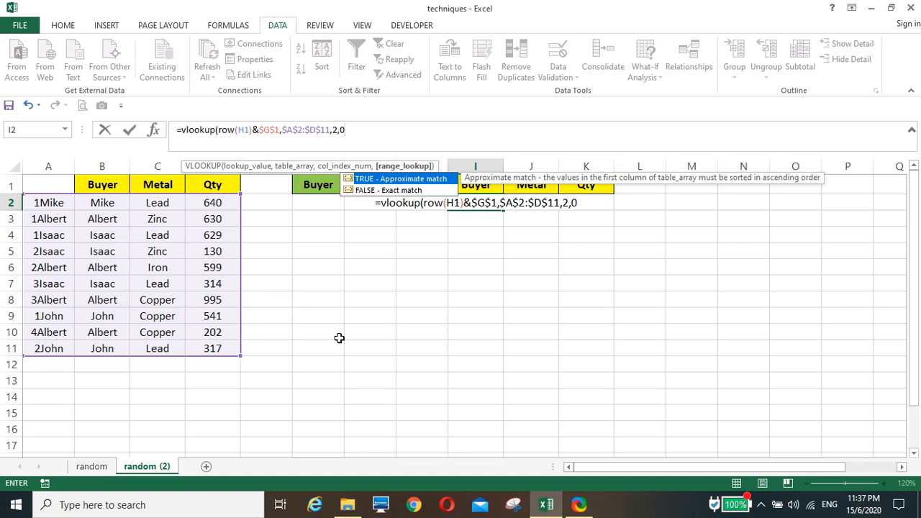
{"action": "type", "text": ")"}
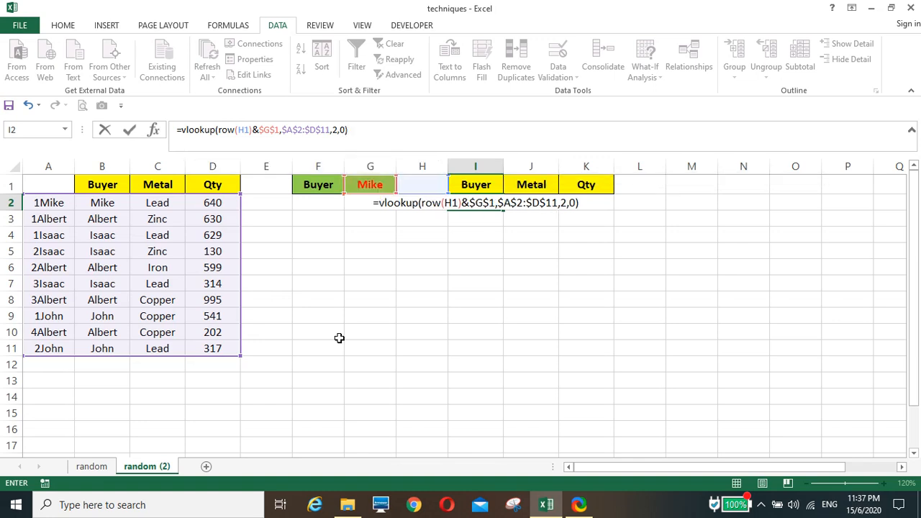
{"action": "key", "text": "Return"}
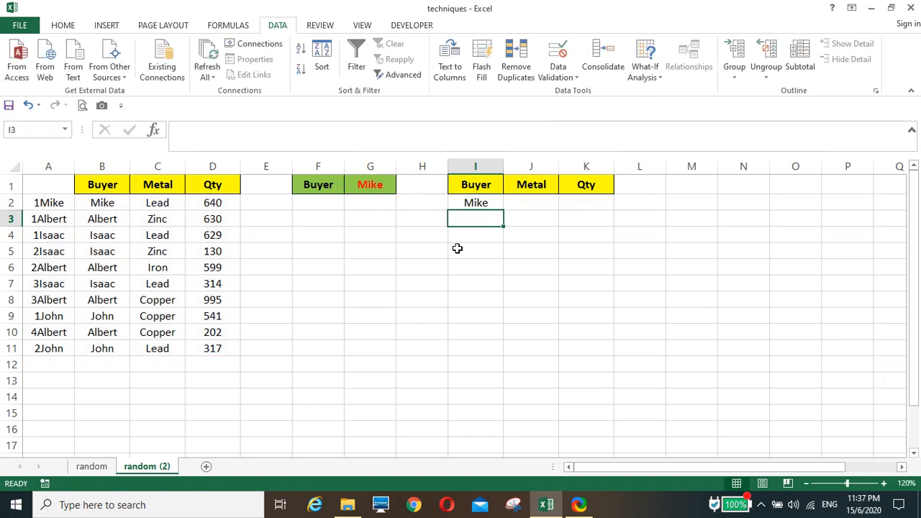
{"action": "left_click", "coordinate": [464, 202]}
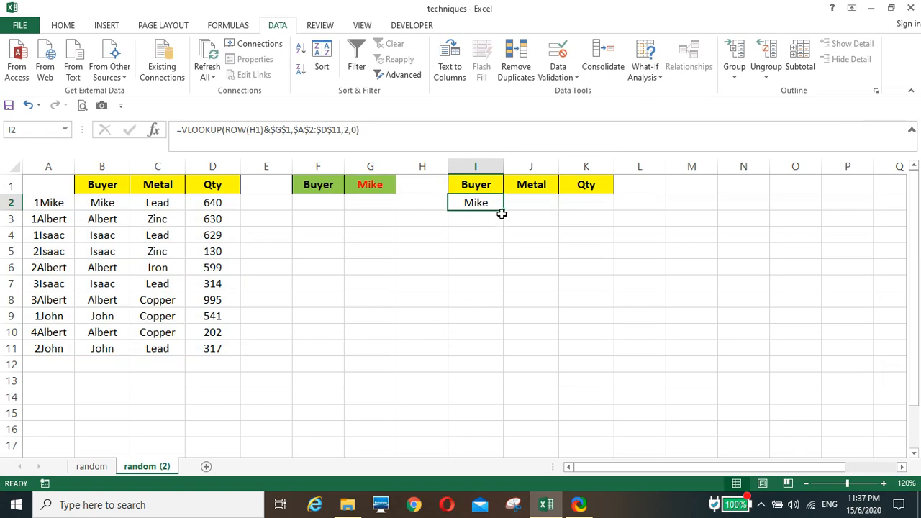
{"action": "left_click_drag", "start_coordinate": [503, 212], "coordinate": [485, 356]}
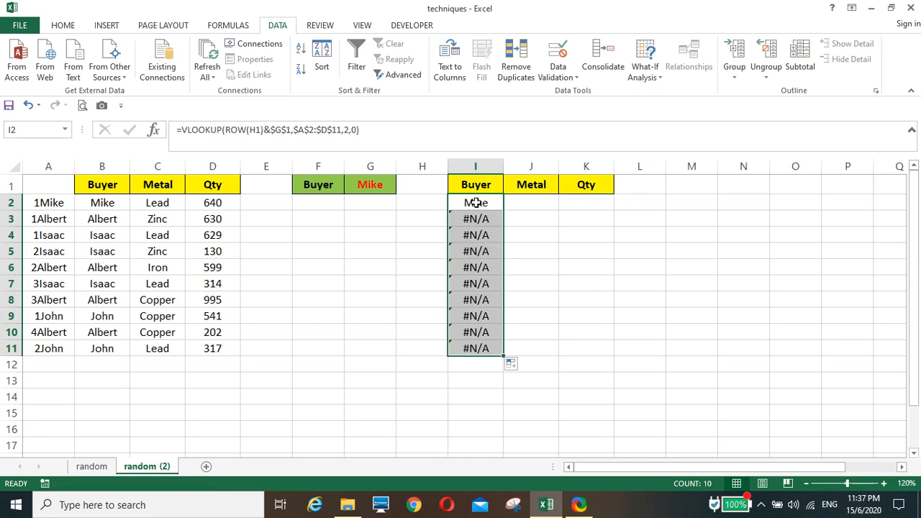
Test the lookup by choosing the third and after it the last buyer of the list in G1.
{"action": "left_click", "coordinate": [380, 188]}
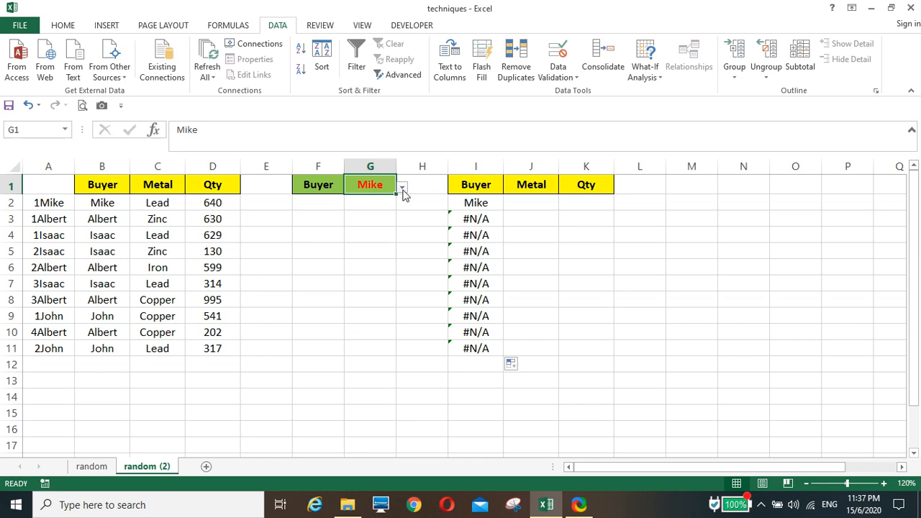
{"action": "left_click", "coordinate": [403, 190]}
{"action": "left_click", "coordinate": [392, 219]}
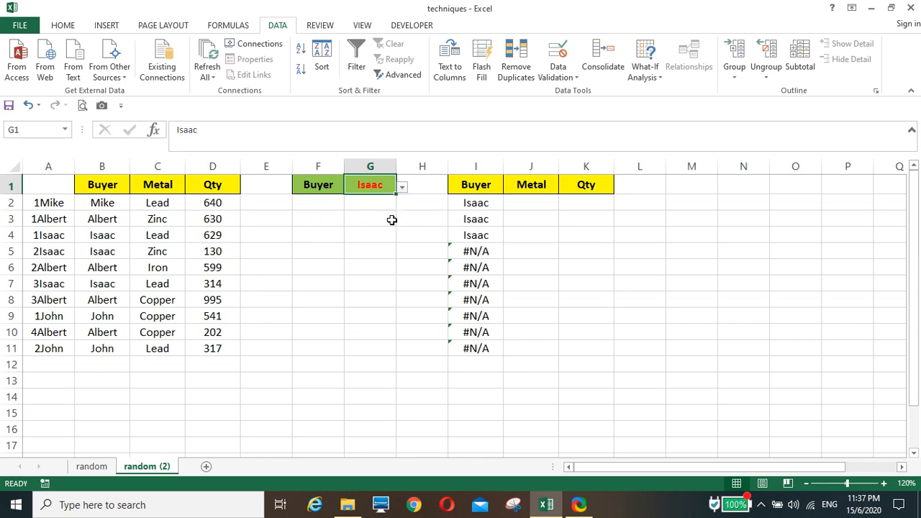
{"action": "left_click", "coordinate": [403, 188]}
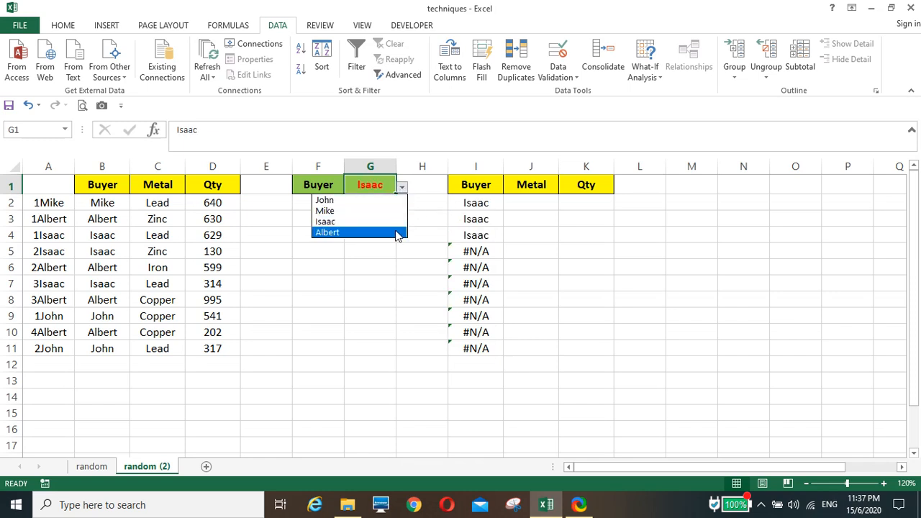
{"action": "left_click", "coordinate": [396, 233]}
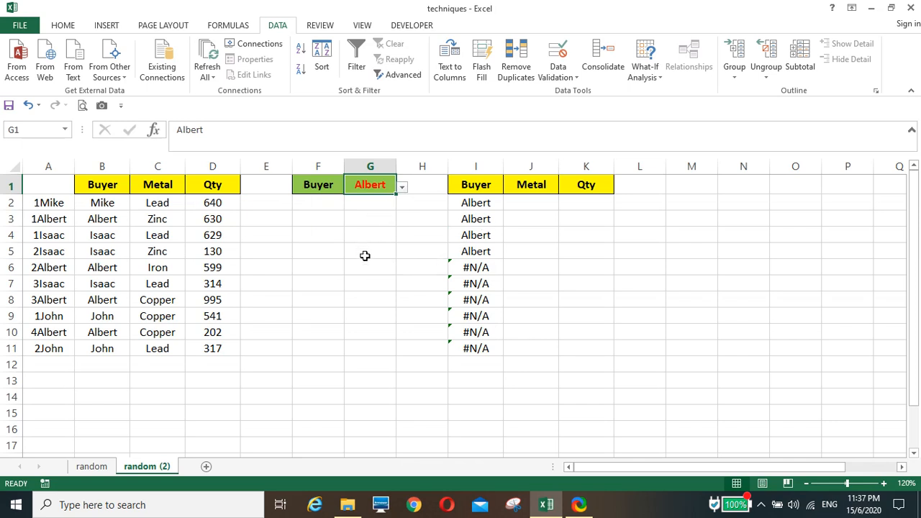
Fill the lookup formulas from I2:I11 across the Metal and Qty columns to K11.
{"action": "left_click_drag", "start_coordinate": [478, 204], "coordinate": [614, 355]}
{"action": "left_click", "coordinate": [691, 343]}
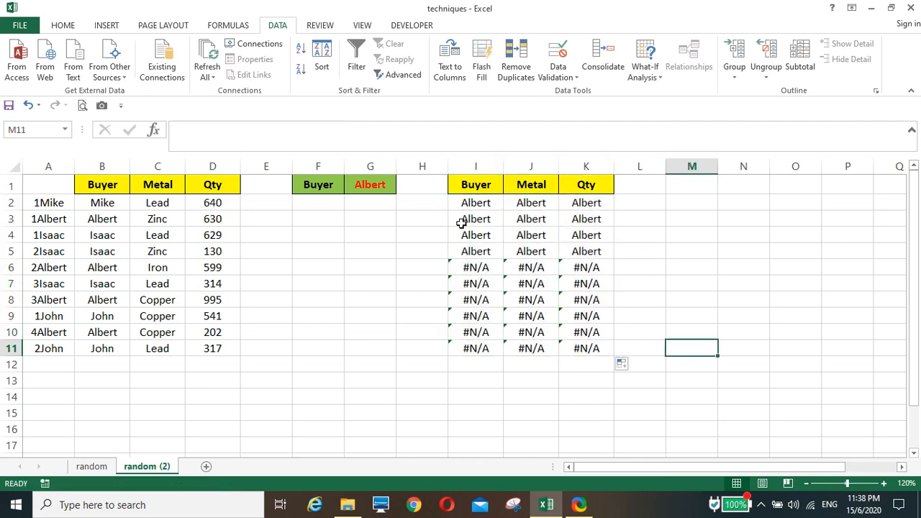
Replace the column index in the I2 VLOOKUP formula with COLUMN()-7 and commit it.
{"action": "left_click", "coordinate": [477, 205]}
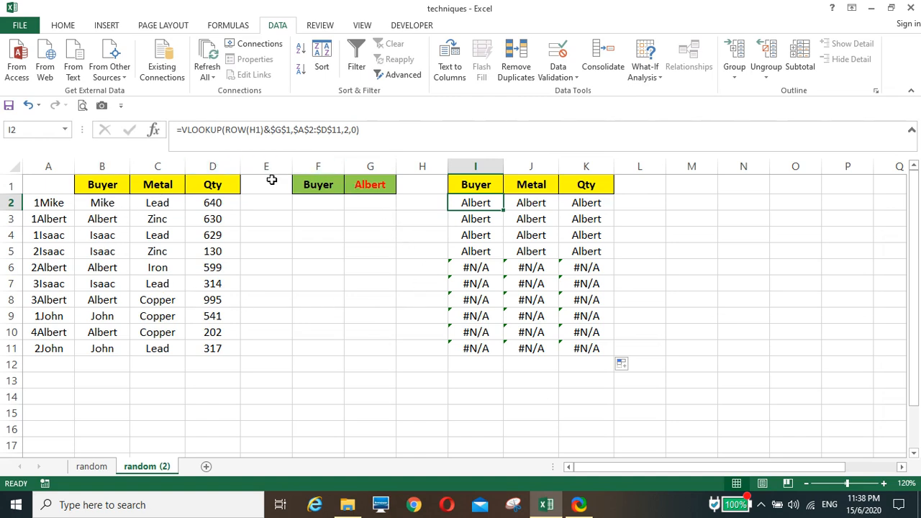
{"action": "double_click", "coordinate": [343, 130]}
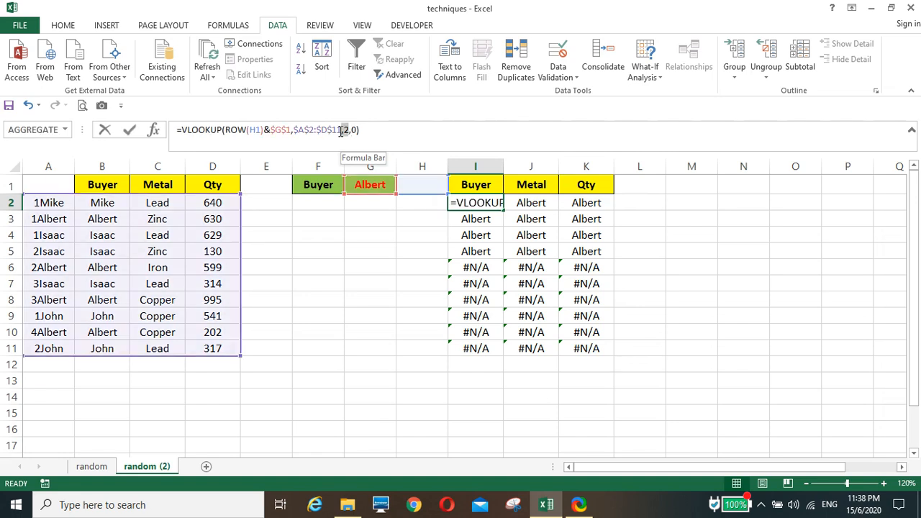
{"action": "left_click", "coordinate": [344, 130]}
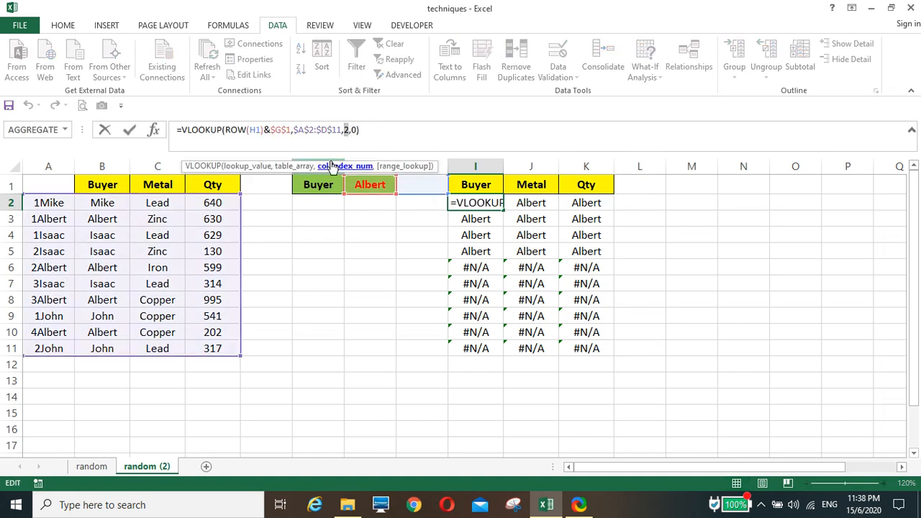
{"action": "key", "text": "Delete"}
{"action": "type", "text": "c"}
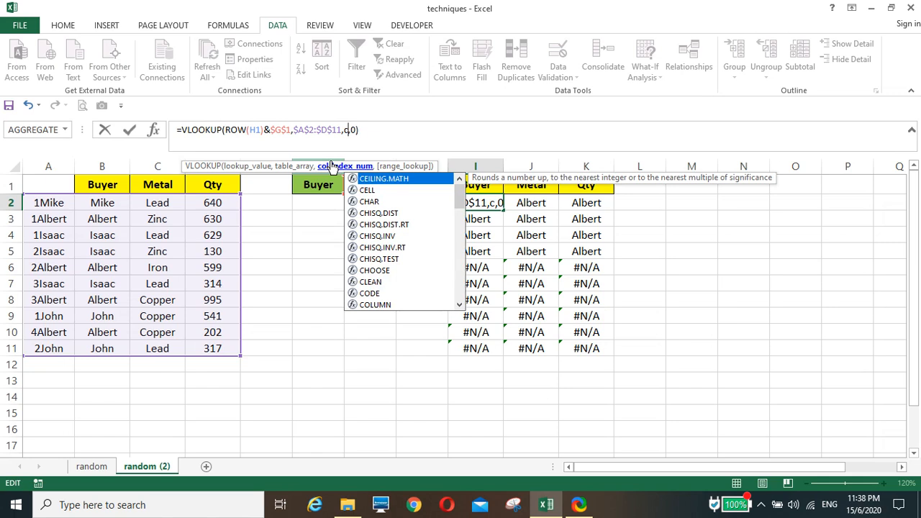
{"action": "type", "text": "olumn"}
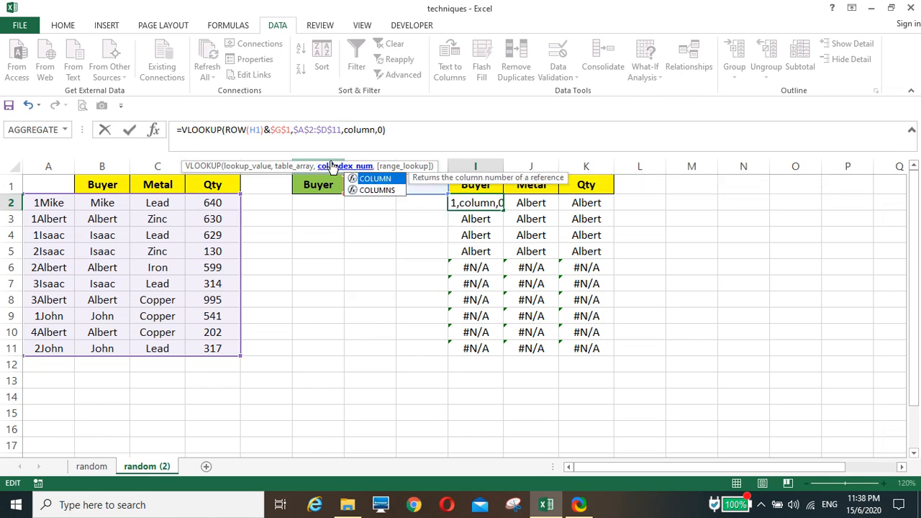
{"action": "type", "text": "()"}
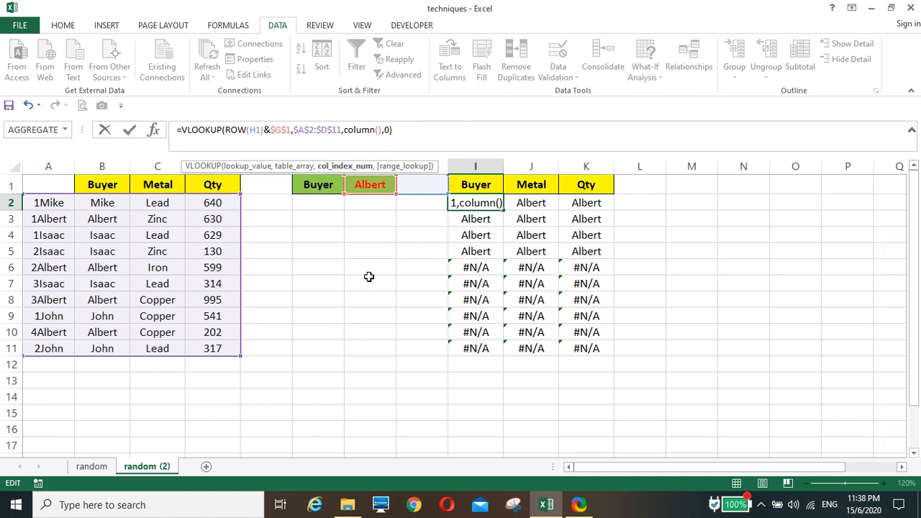
{"action": "type", "text": "-"}
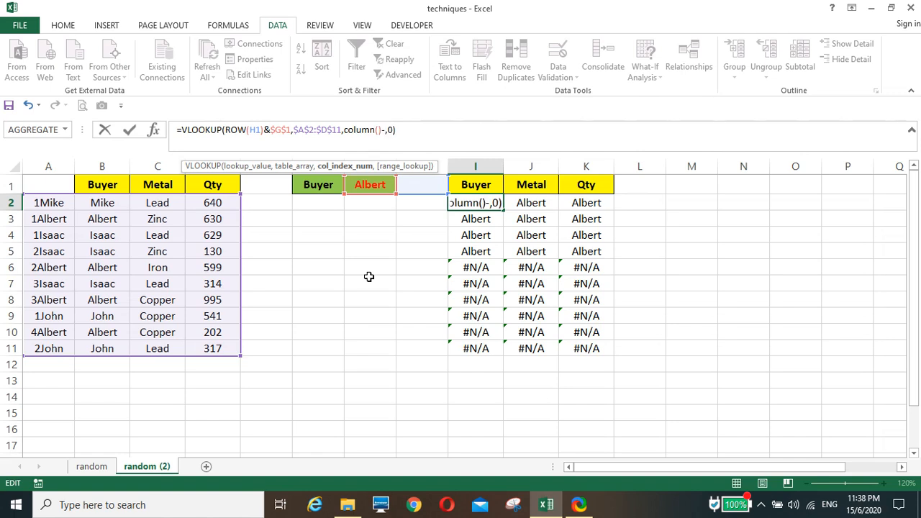
{"action": "type", "text": "7"}
{"action": "key", "text": "Return"}
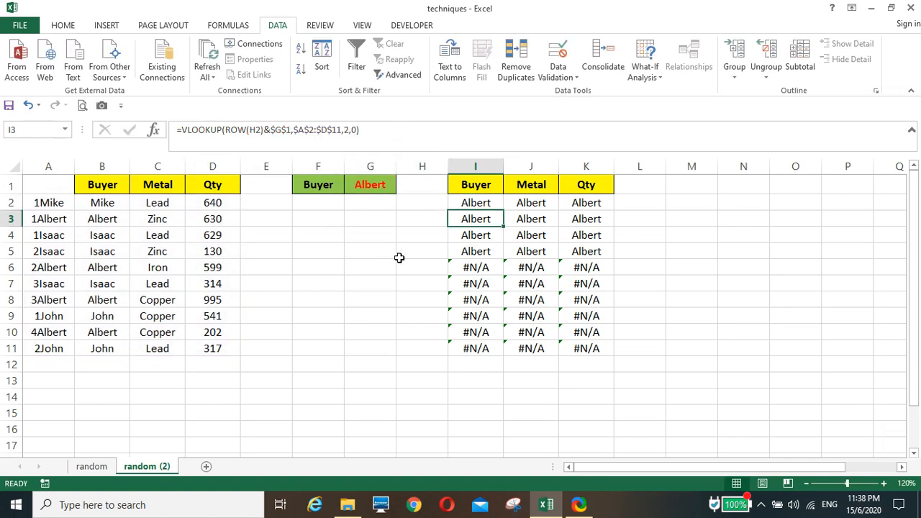
Fill the I2 lookup formula with the COLUMN()-7 index across to K2 and down through row 11.
{"action": "left_click", "coordinate": [485, 203]}
{"action": "left_click_drag", "start_coordinate": [505, 210], "coordinate": [614, 212]}
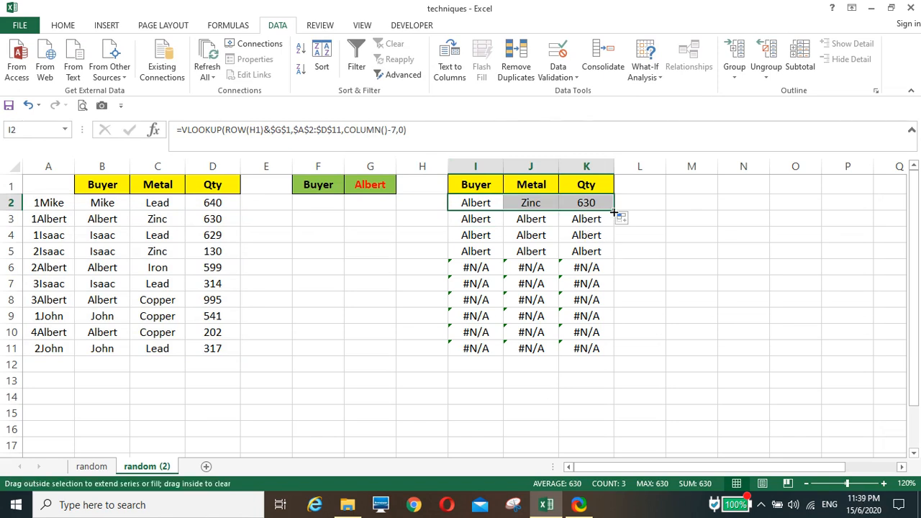
{"action": "double_click", "coordinate": [614, 213]}
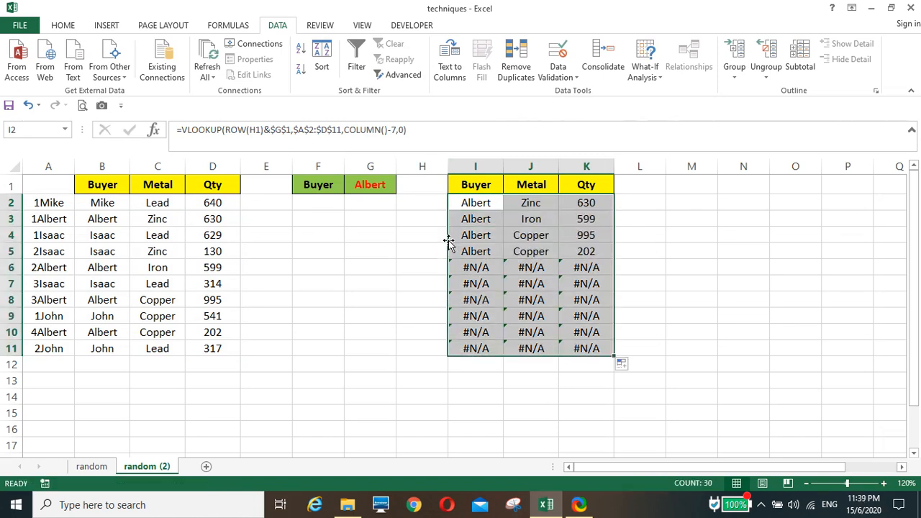
Wrap the I2 VLOOKUP formula in IFERROR with "" as the error value and fill it across I2:K11.
{"action": "left_click", "coordinate": [459, 203]}
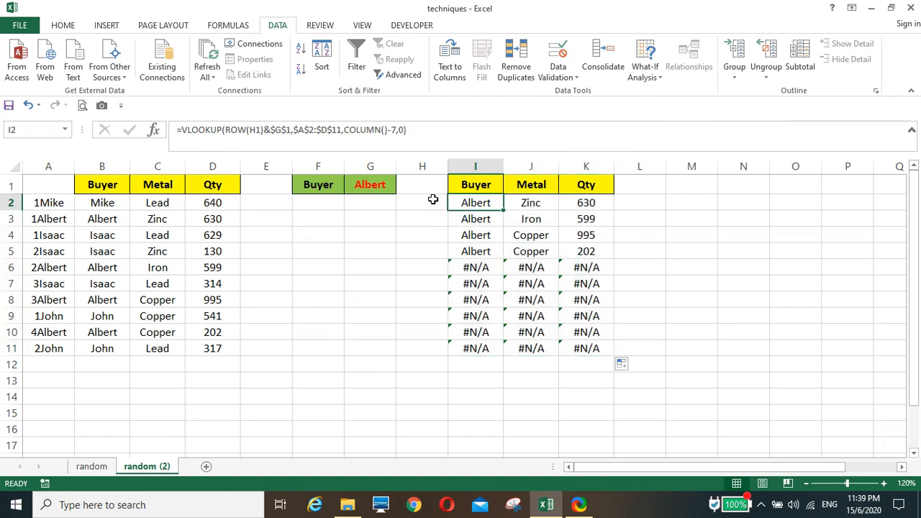
{"action": "left_click", "coordinate": [184, 131]}
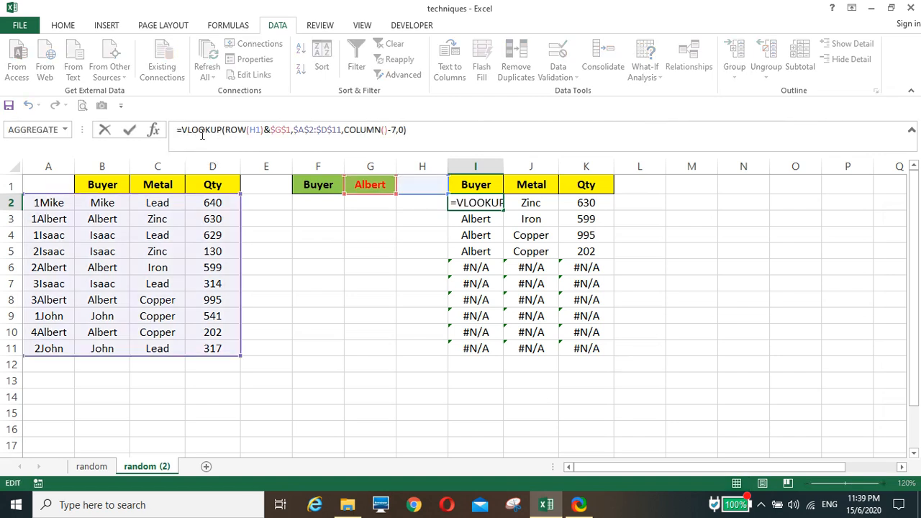
{"action": "type", "text": "iferror"}
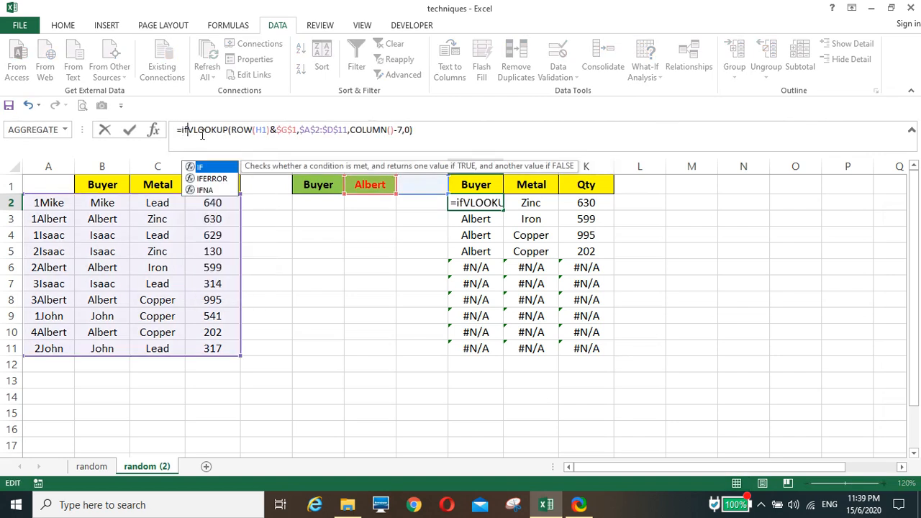
{"action": "type", "text": "("}
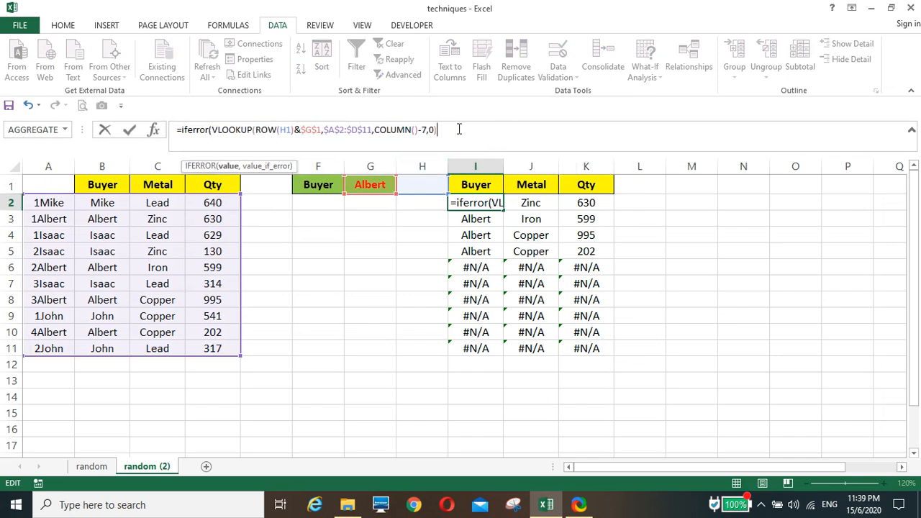
{"action": "type", "text": ","}
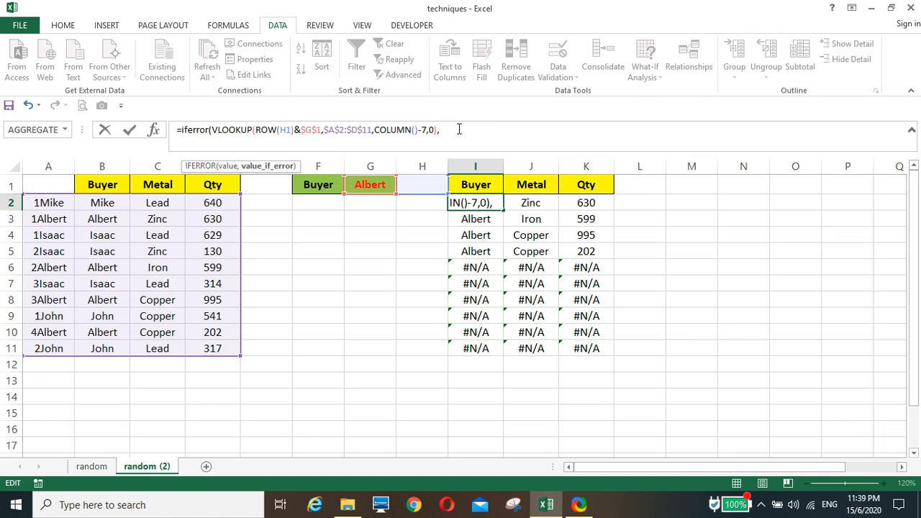
{"action": "type", "text": "\"\")"}
{"action": "key", "text": "Return"}
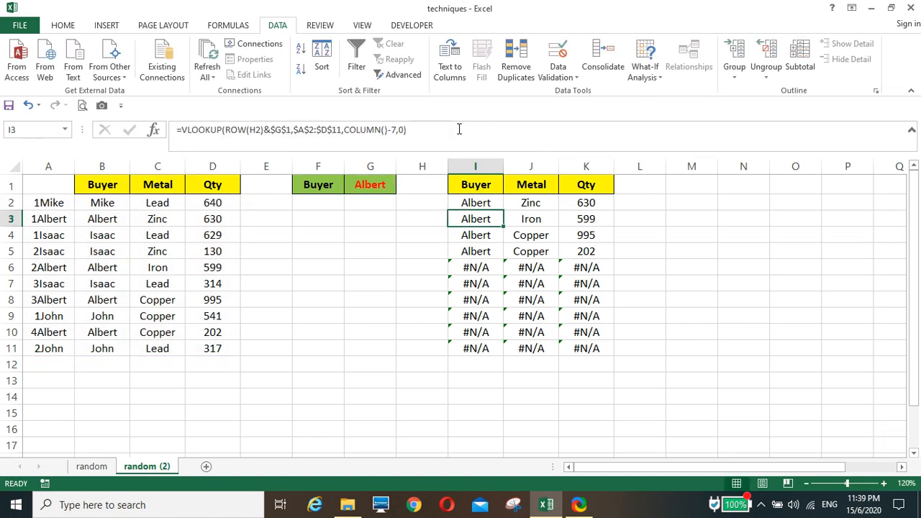
{"action": "left_click", "coordinate": [495, 199]}
{"action": "left_click_drag", "start_coordinate": [503, 210], "coordinate": [614, 355]}
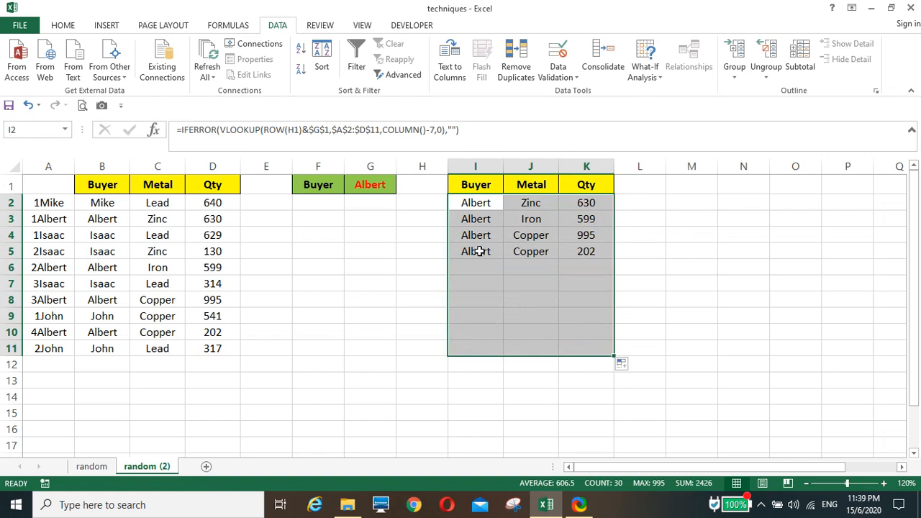
Test the results table by choosing the second, the first and finally the third buyer of the list in G1.
{"action": "left_click", "coordinate": [369, 185]}
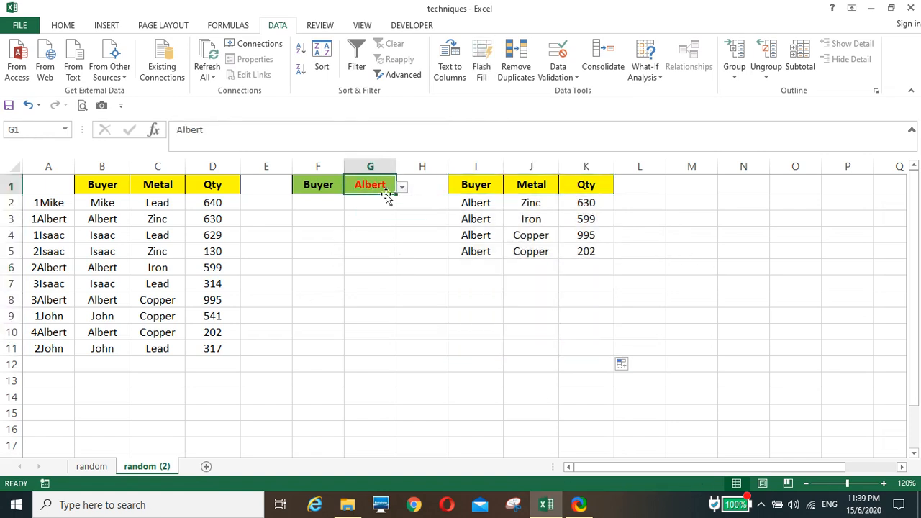
{"action": "left_click", "coordinate": [403, 189]}
{"action": "left_click", "coordinate": [378, 210]}
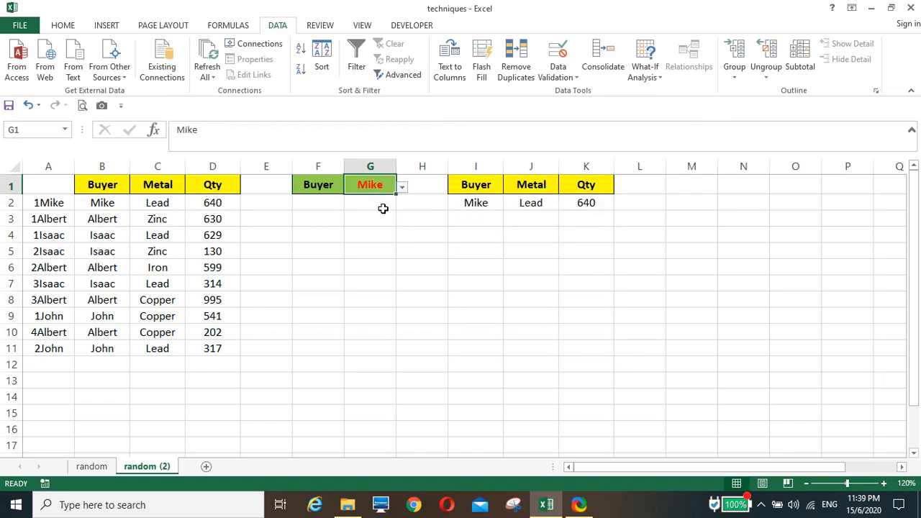
{"action": "left_click", "coordinate": [403, 188]}
{"action": "left_click", "coordinate": [389, 200]}
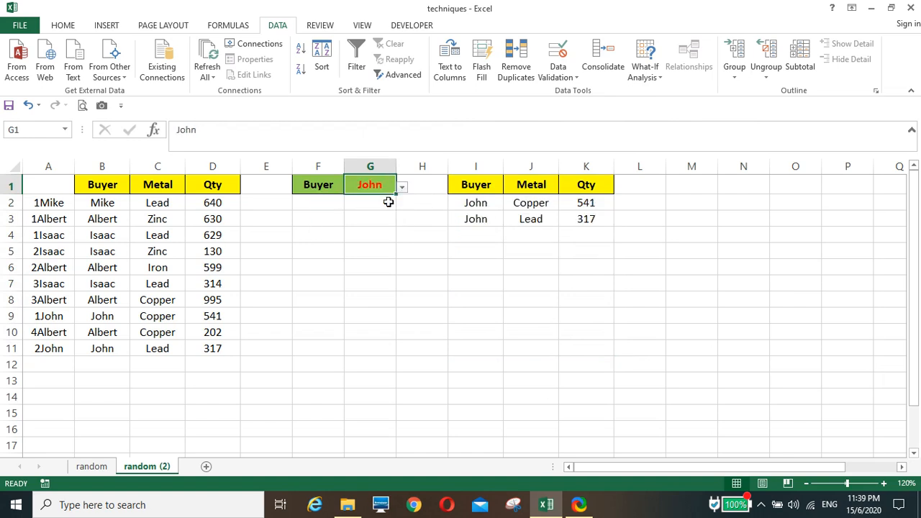
{"action": "left_click", "coordinate": [403, 187]}
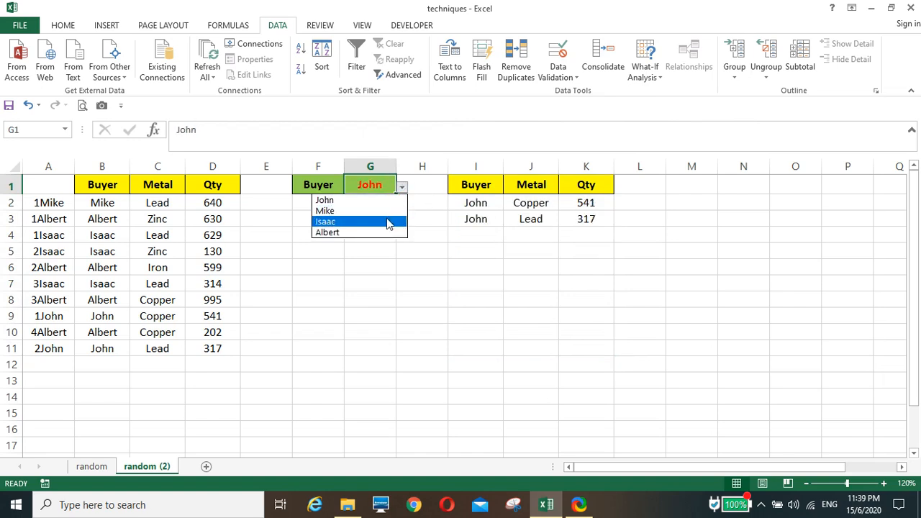
{"action": "left_click", "coordinate": [388, 221]}
{"action": "left_click", "coordinate": [363, 270]}
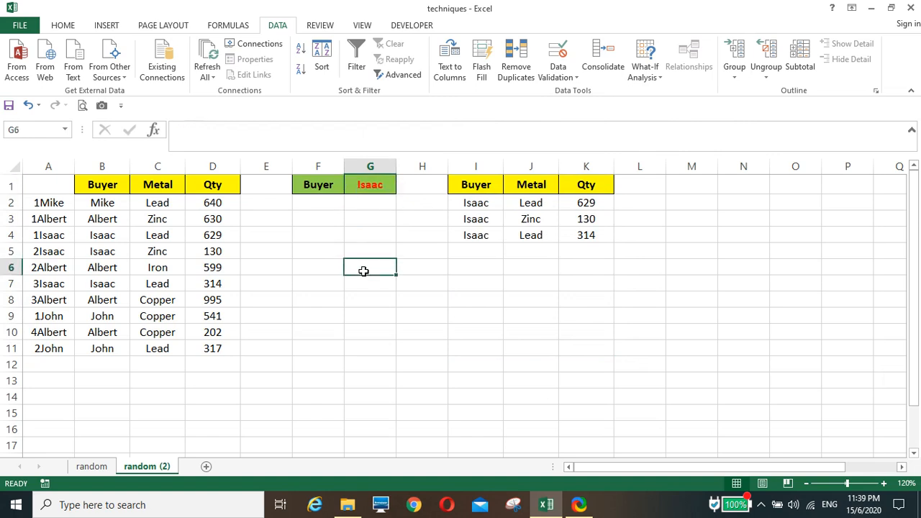
Hide helper column A, which holds the numbered buyer keys.
{"action": "left_click", "coordinate": [48, 166]}
{"action": "right_click", "coordinate": [49, 202]}
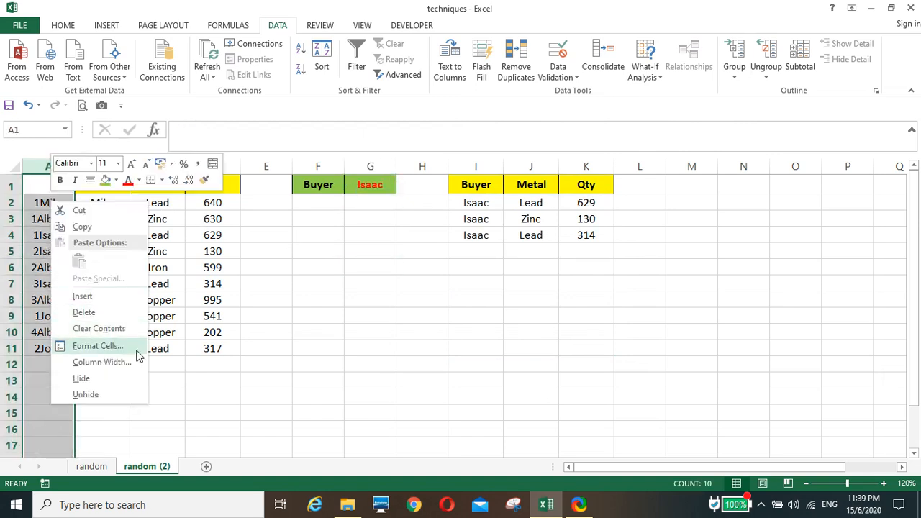
{"action": "left_click", "coordinate": [82, 380]}
{"action": "left_click", "coordinate": [276, 298]}
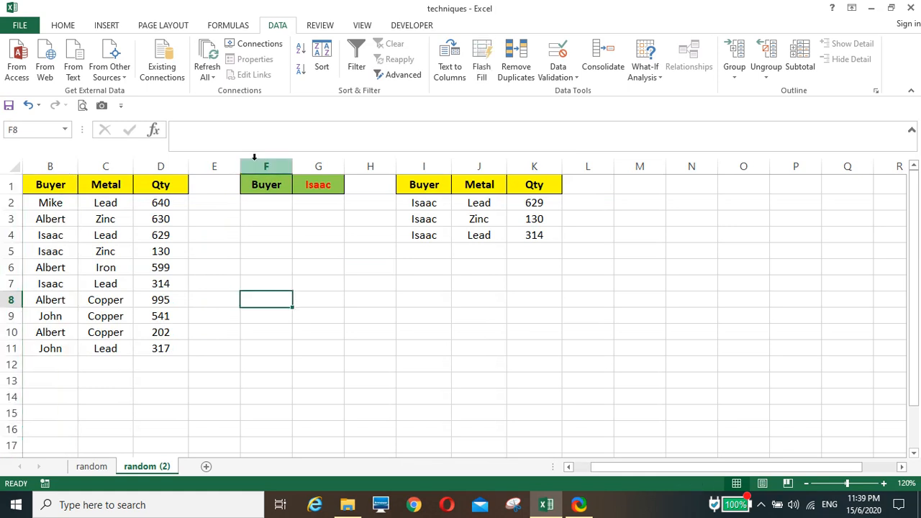